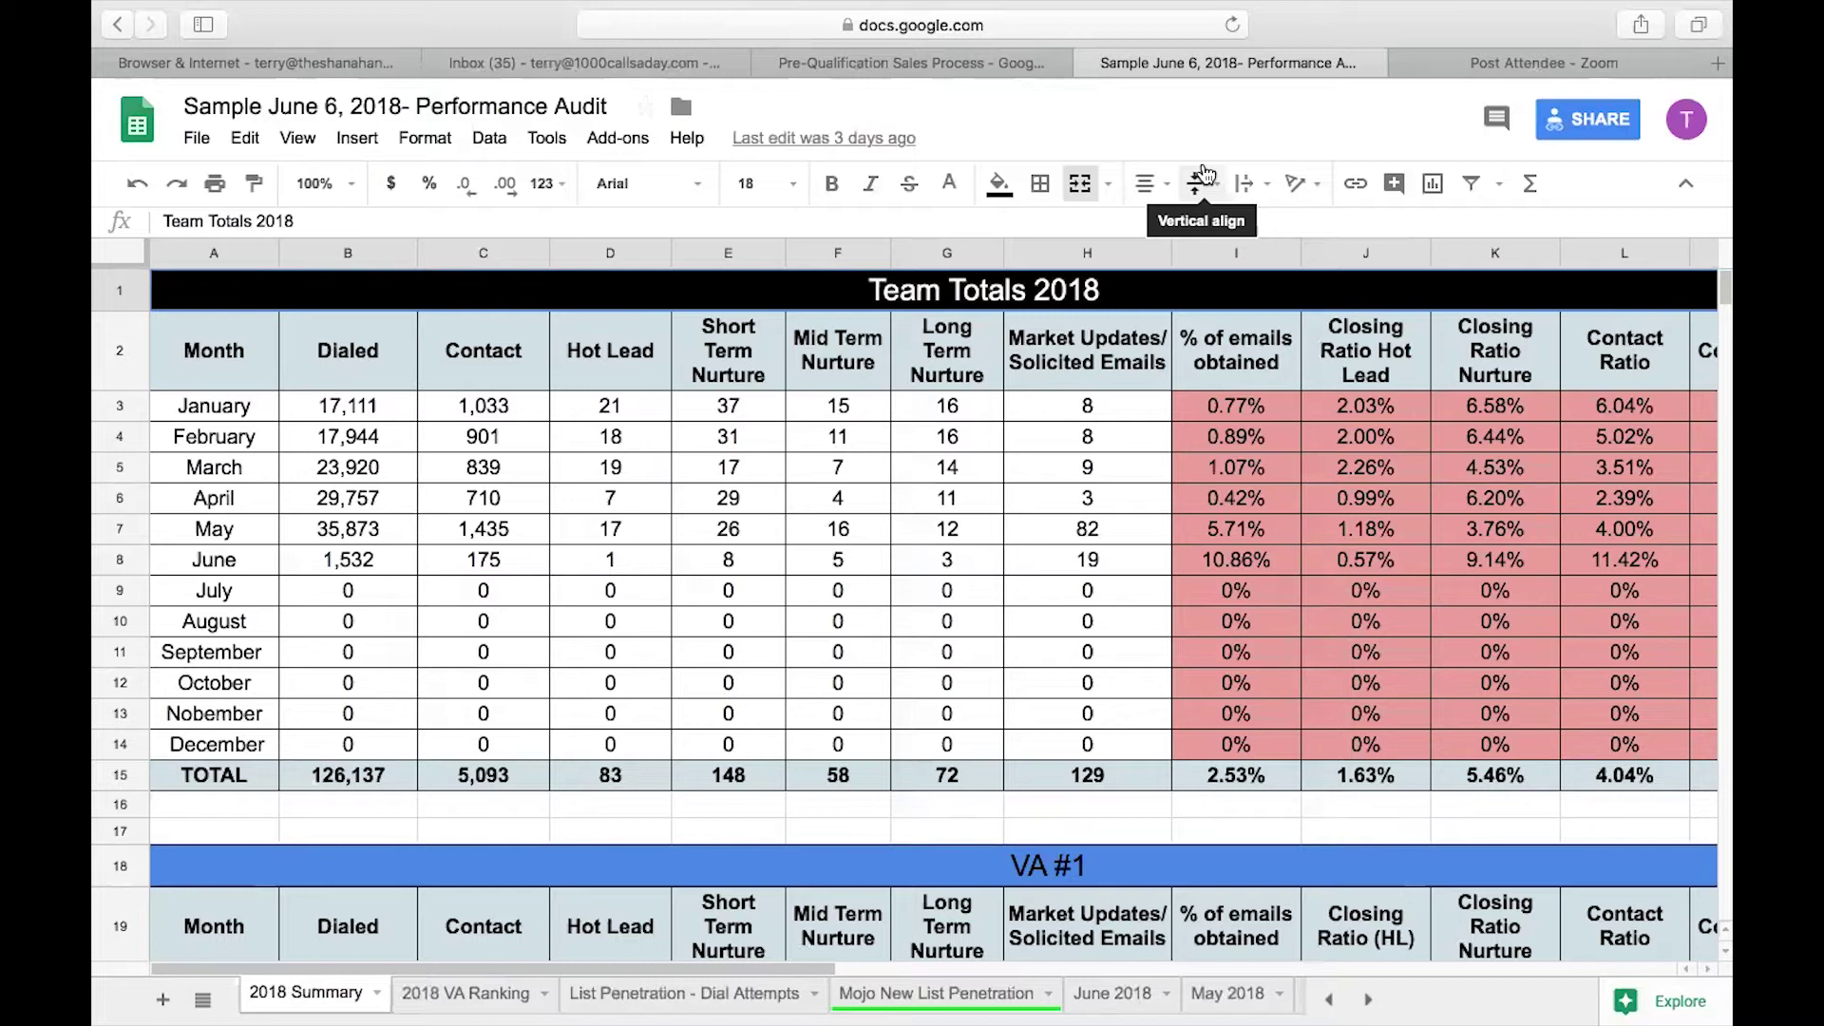
# Look over the June 2018 sheet and the Mojo New List Penetration sheet.
pyautogui.click(1112, 993)
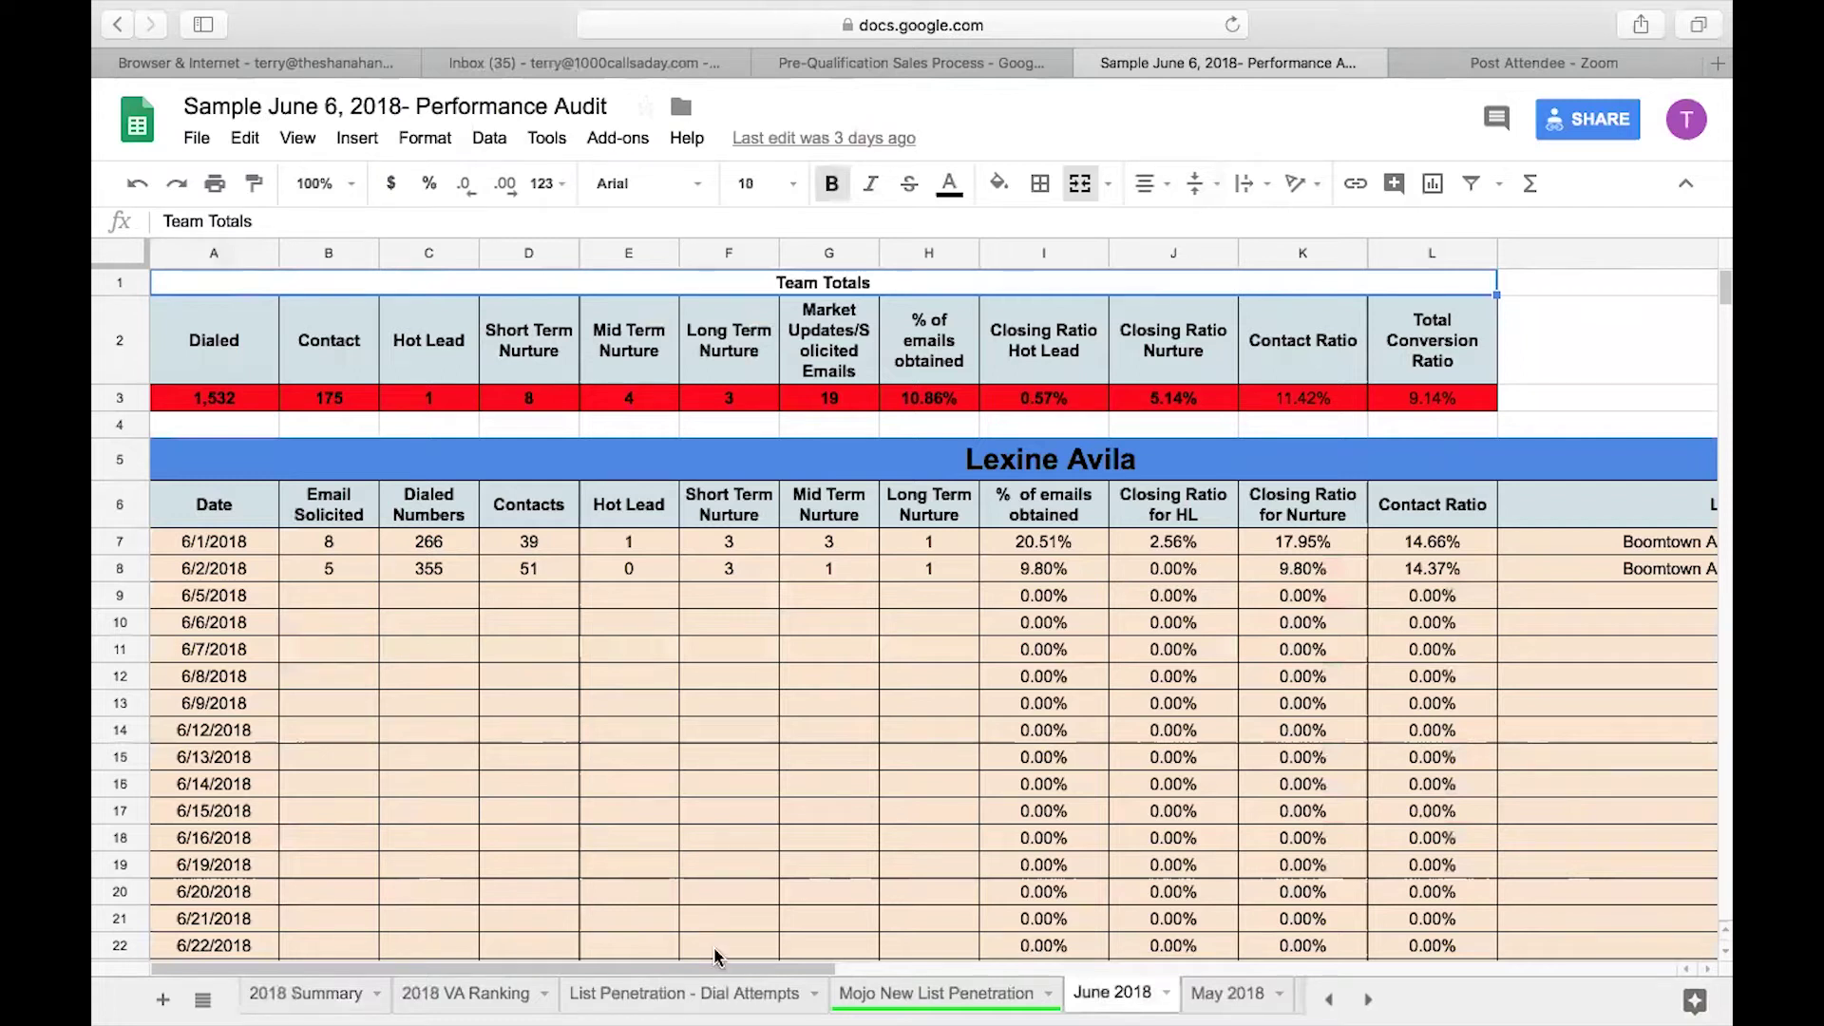
pyautogui.click(903, 994)
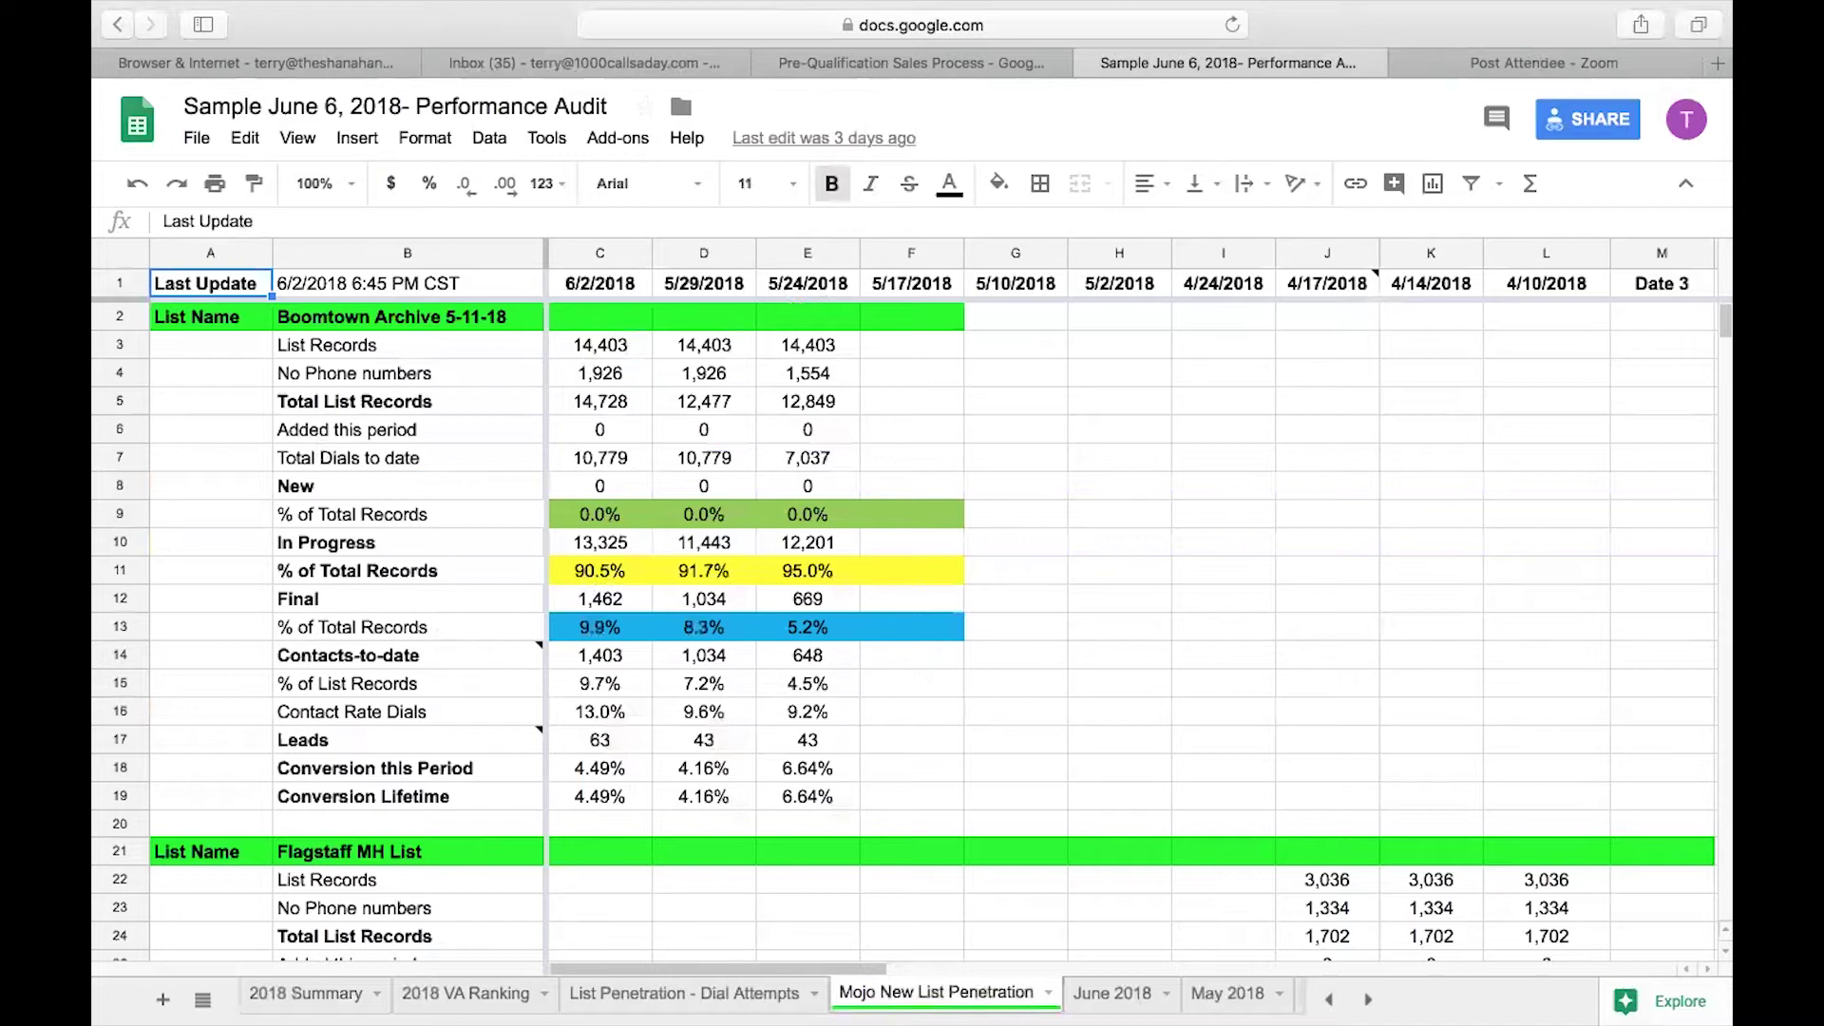
# Review the Team Totals 2018 table on the 2018 Summary sheet across to the Total Leads column.
pyautogui.click(313, 997)
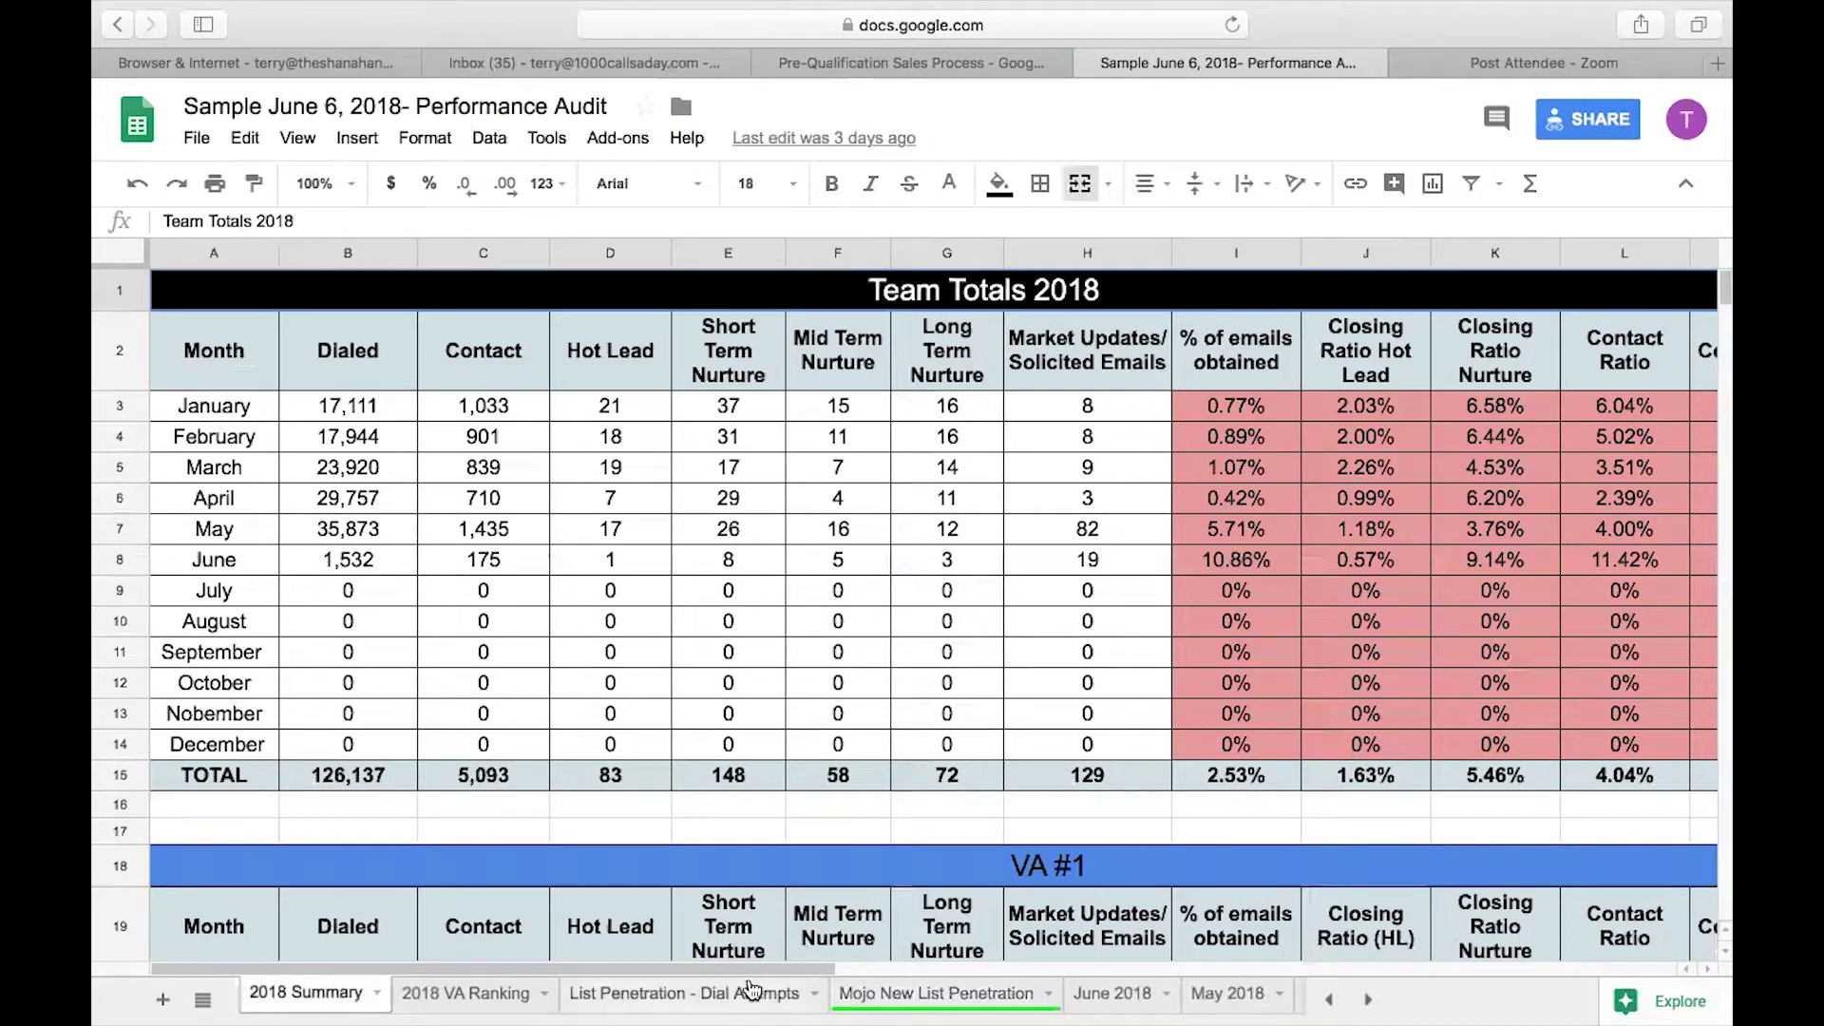
pyautogui.moveTo(764, 969); pyautogui.dragTo(875, 968)
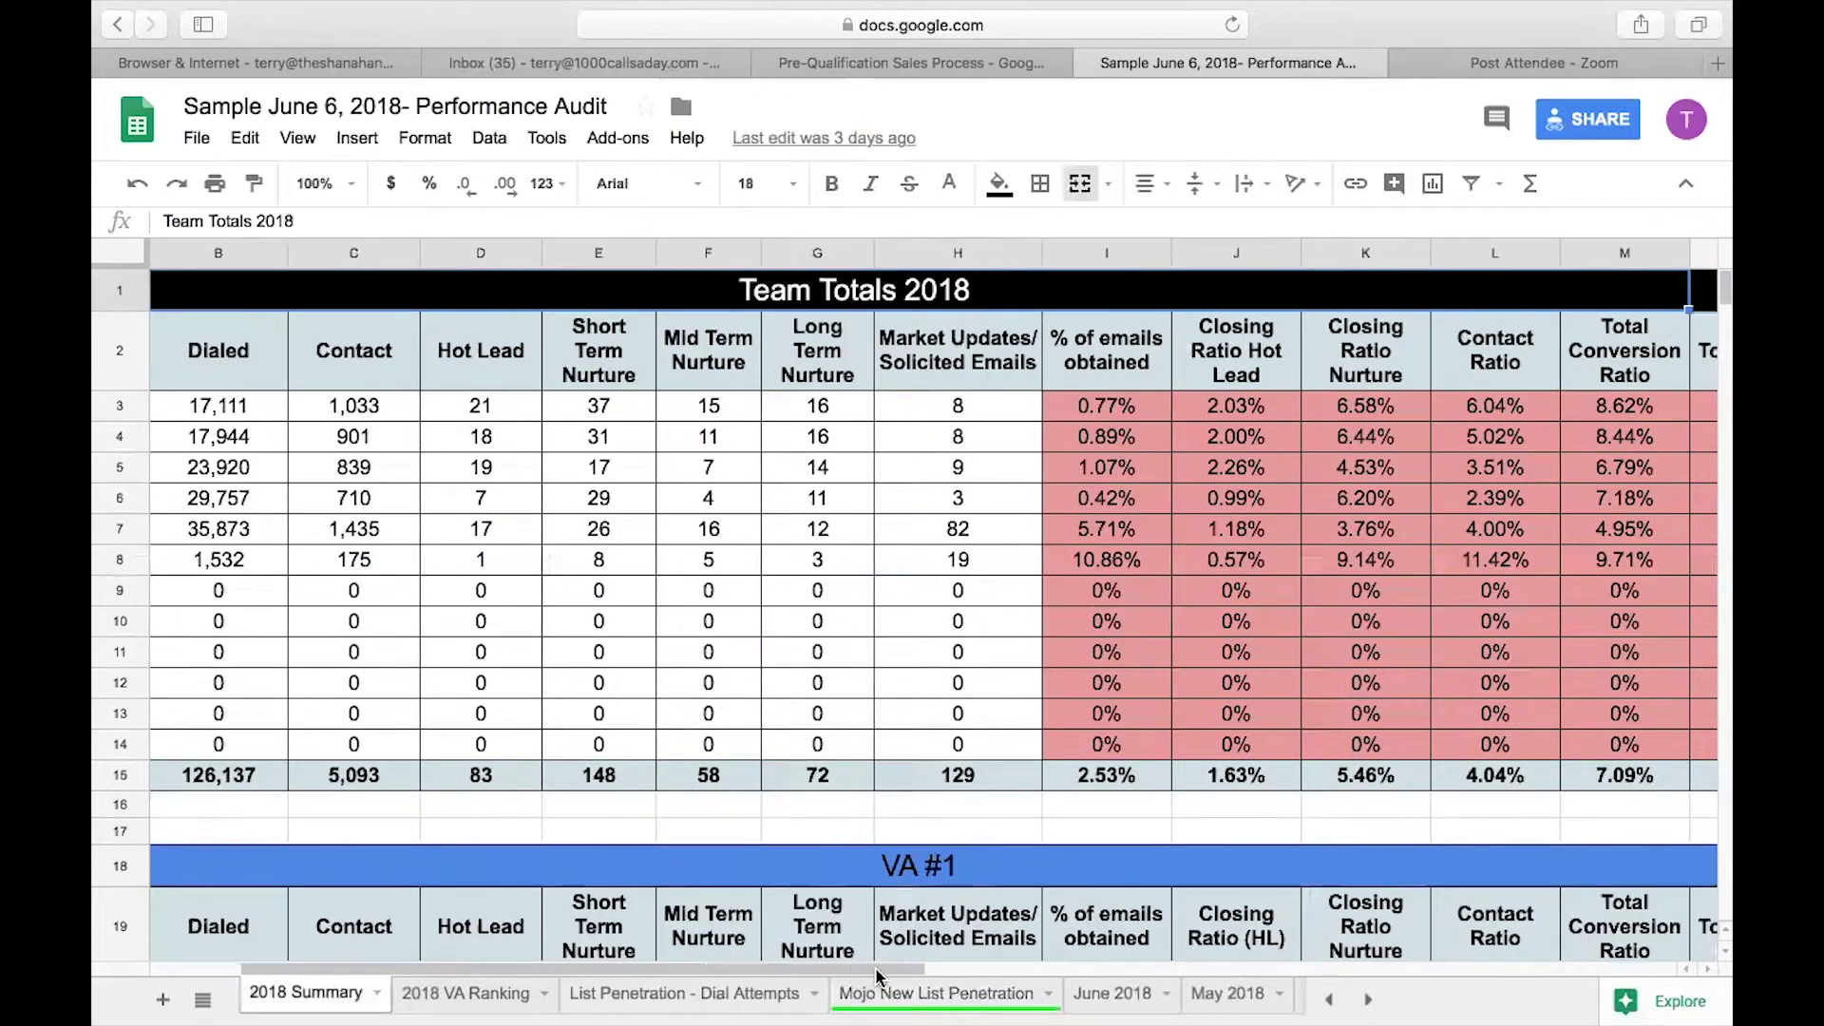
pyautogui.click(1706, 970)
pyautogui.click(1705, 970)
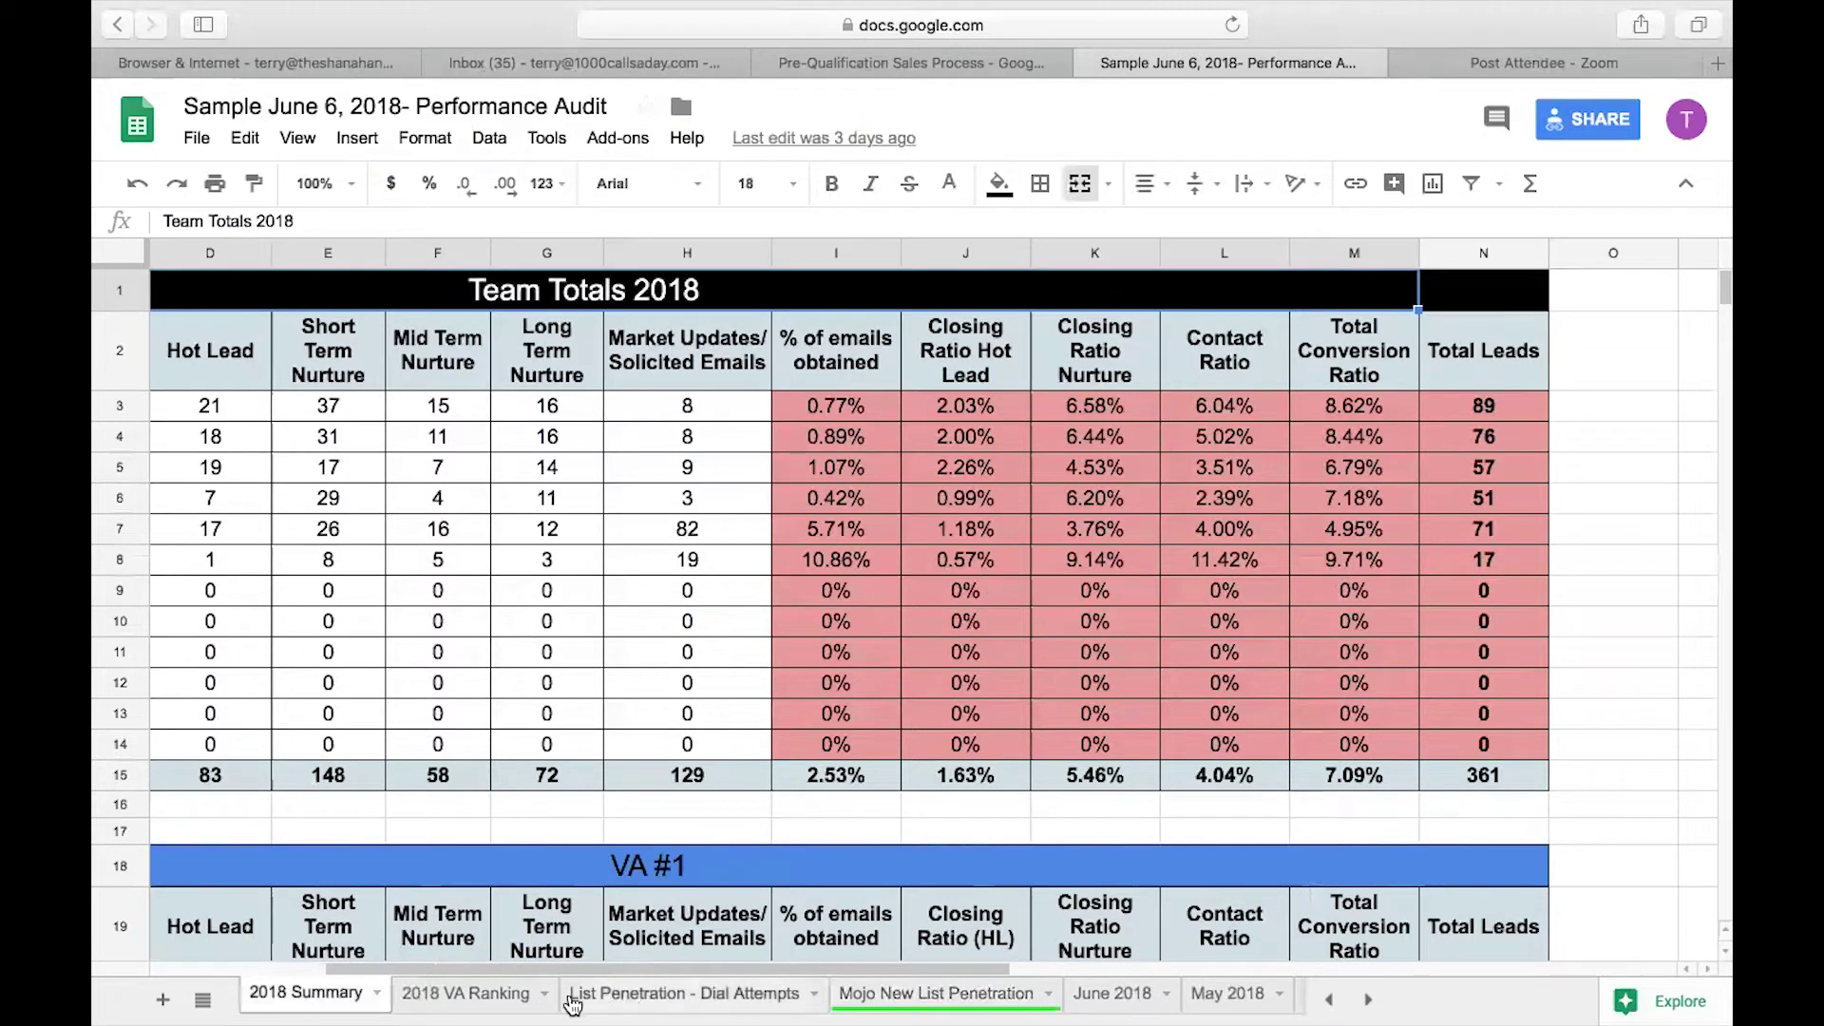
# Look at the List Penetration - Dial Attempts and June 2018 sheets, ending back on the 2018 Summary sheet.
pyautogui.click(665, 1003)
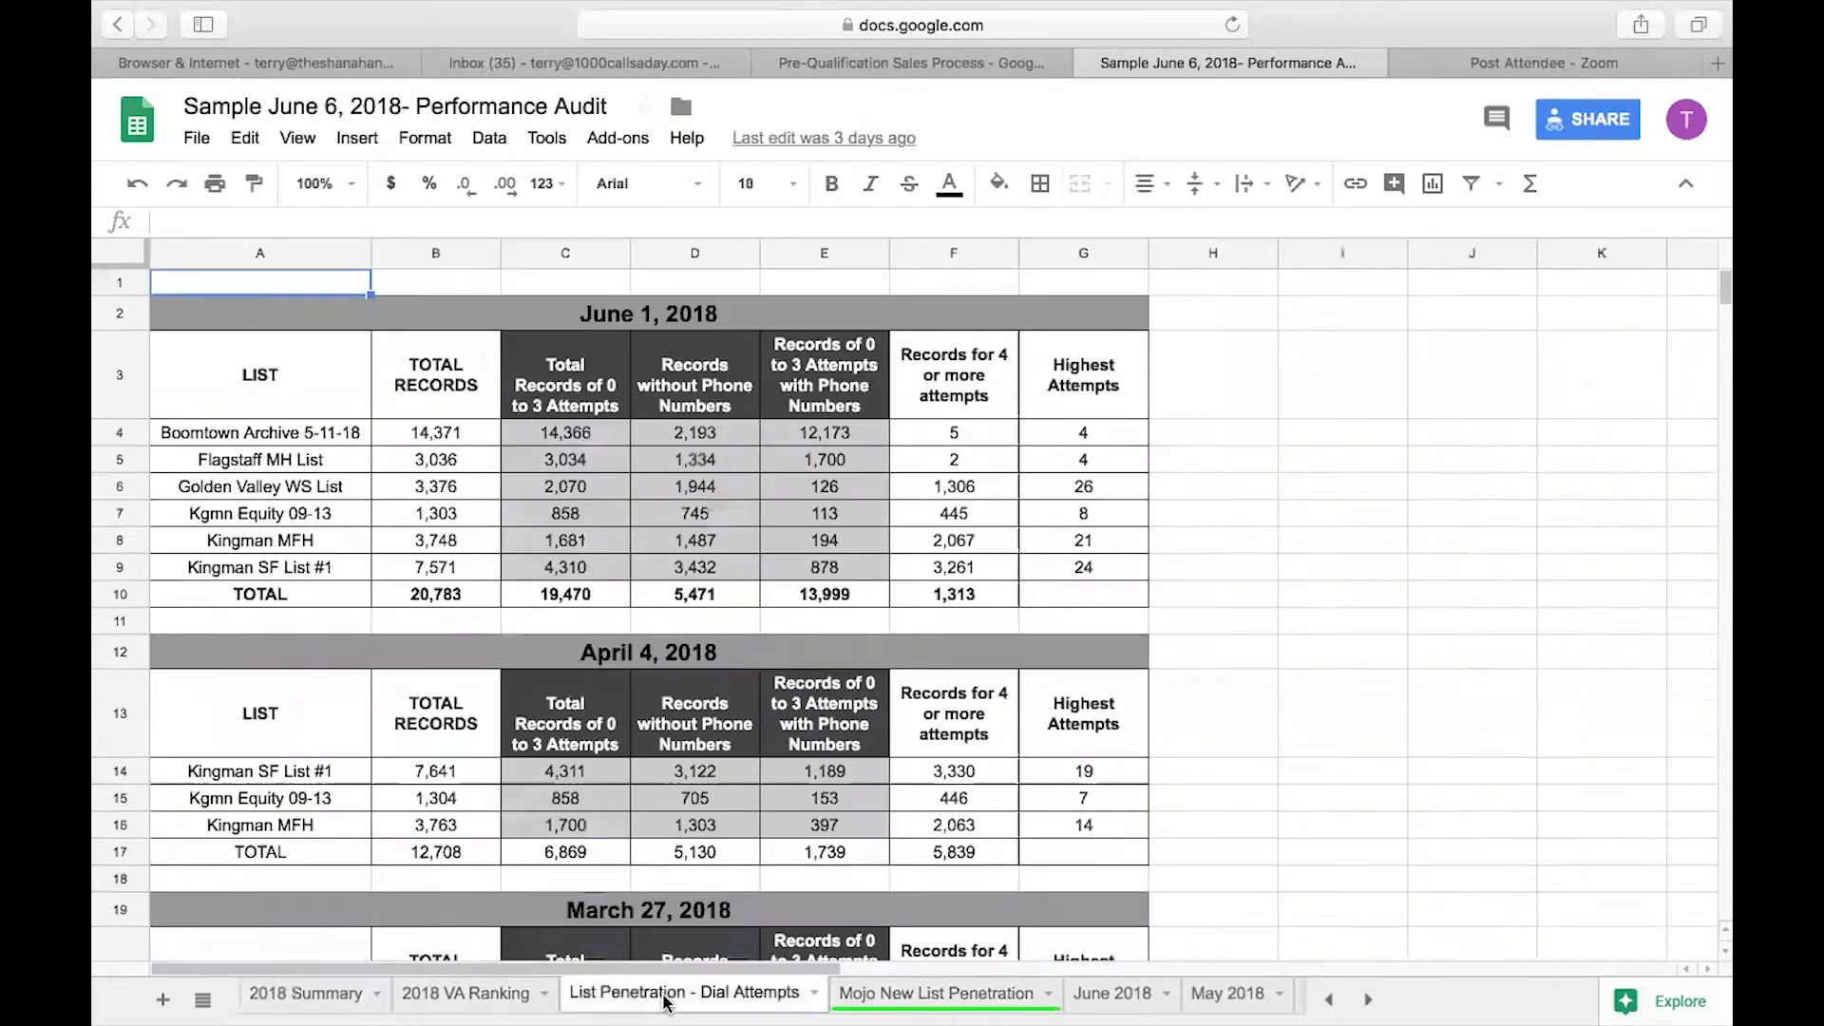
pyautogui.click(1091, 992)
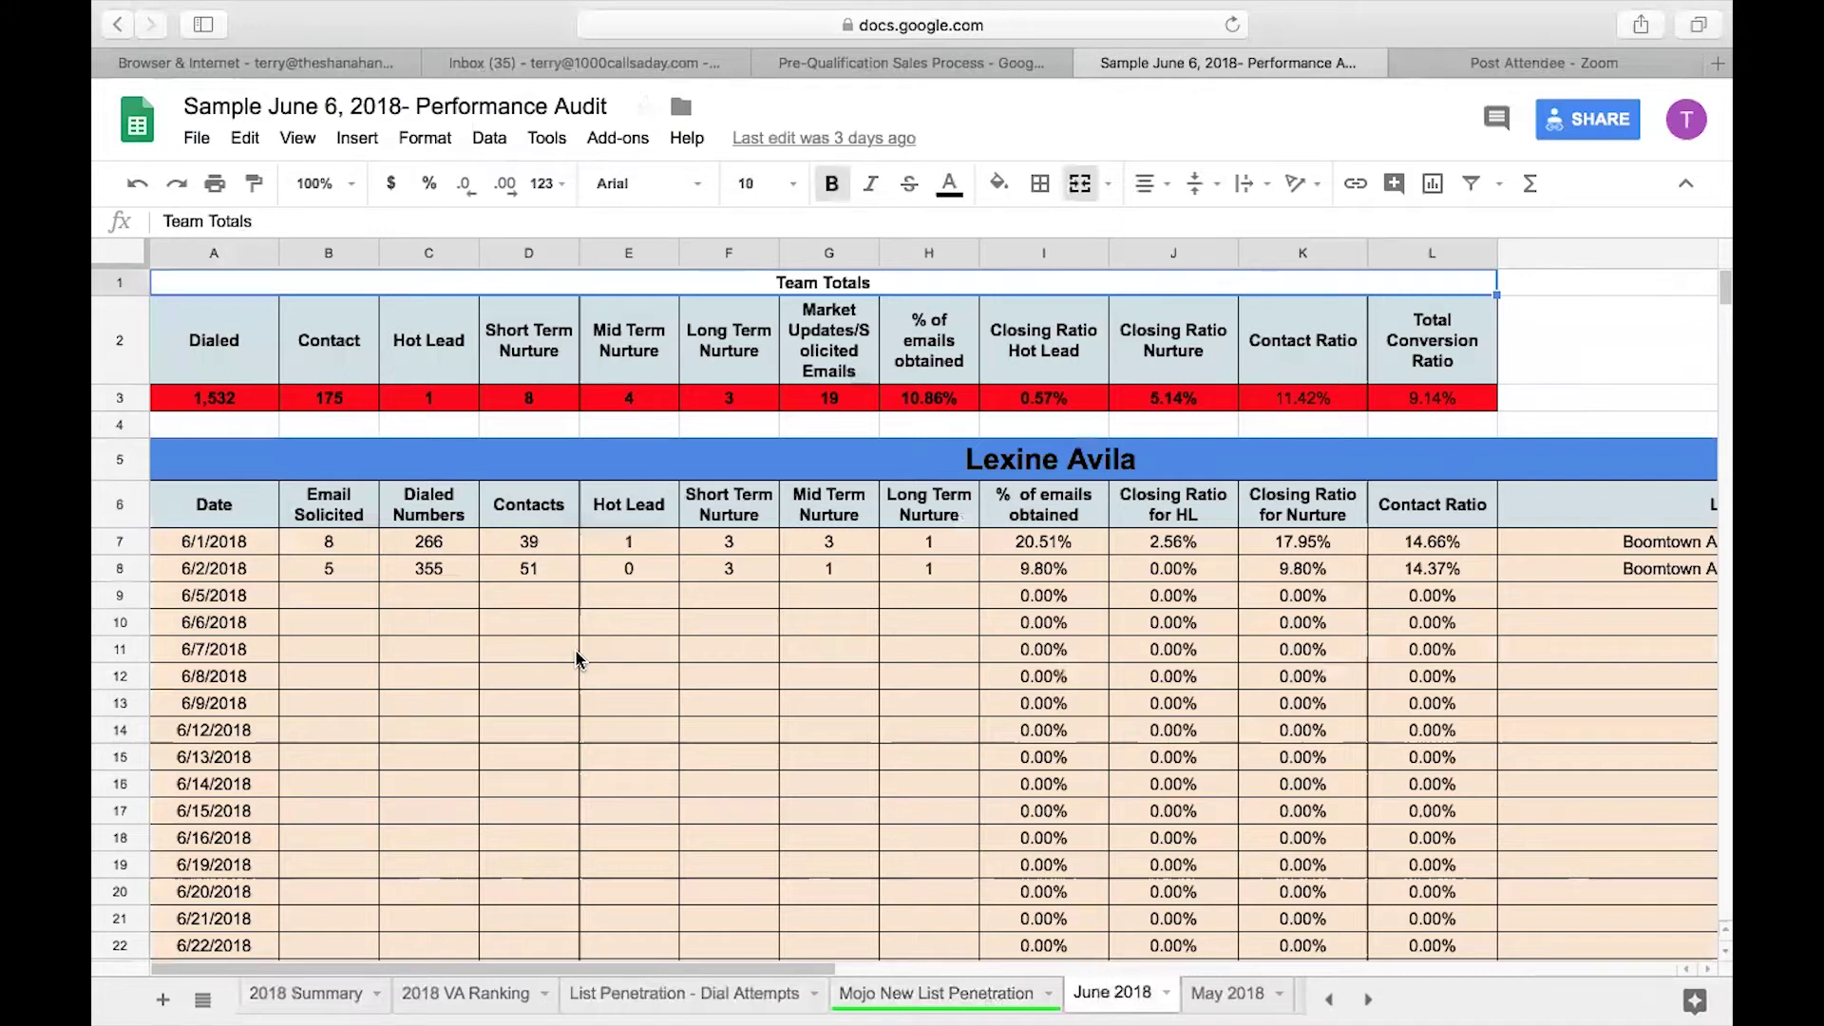
pyautogui.click(332, 998)
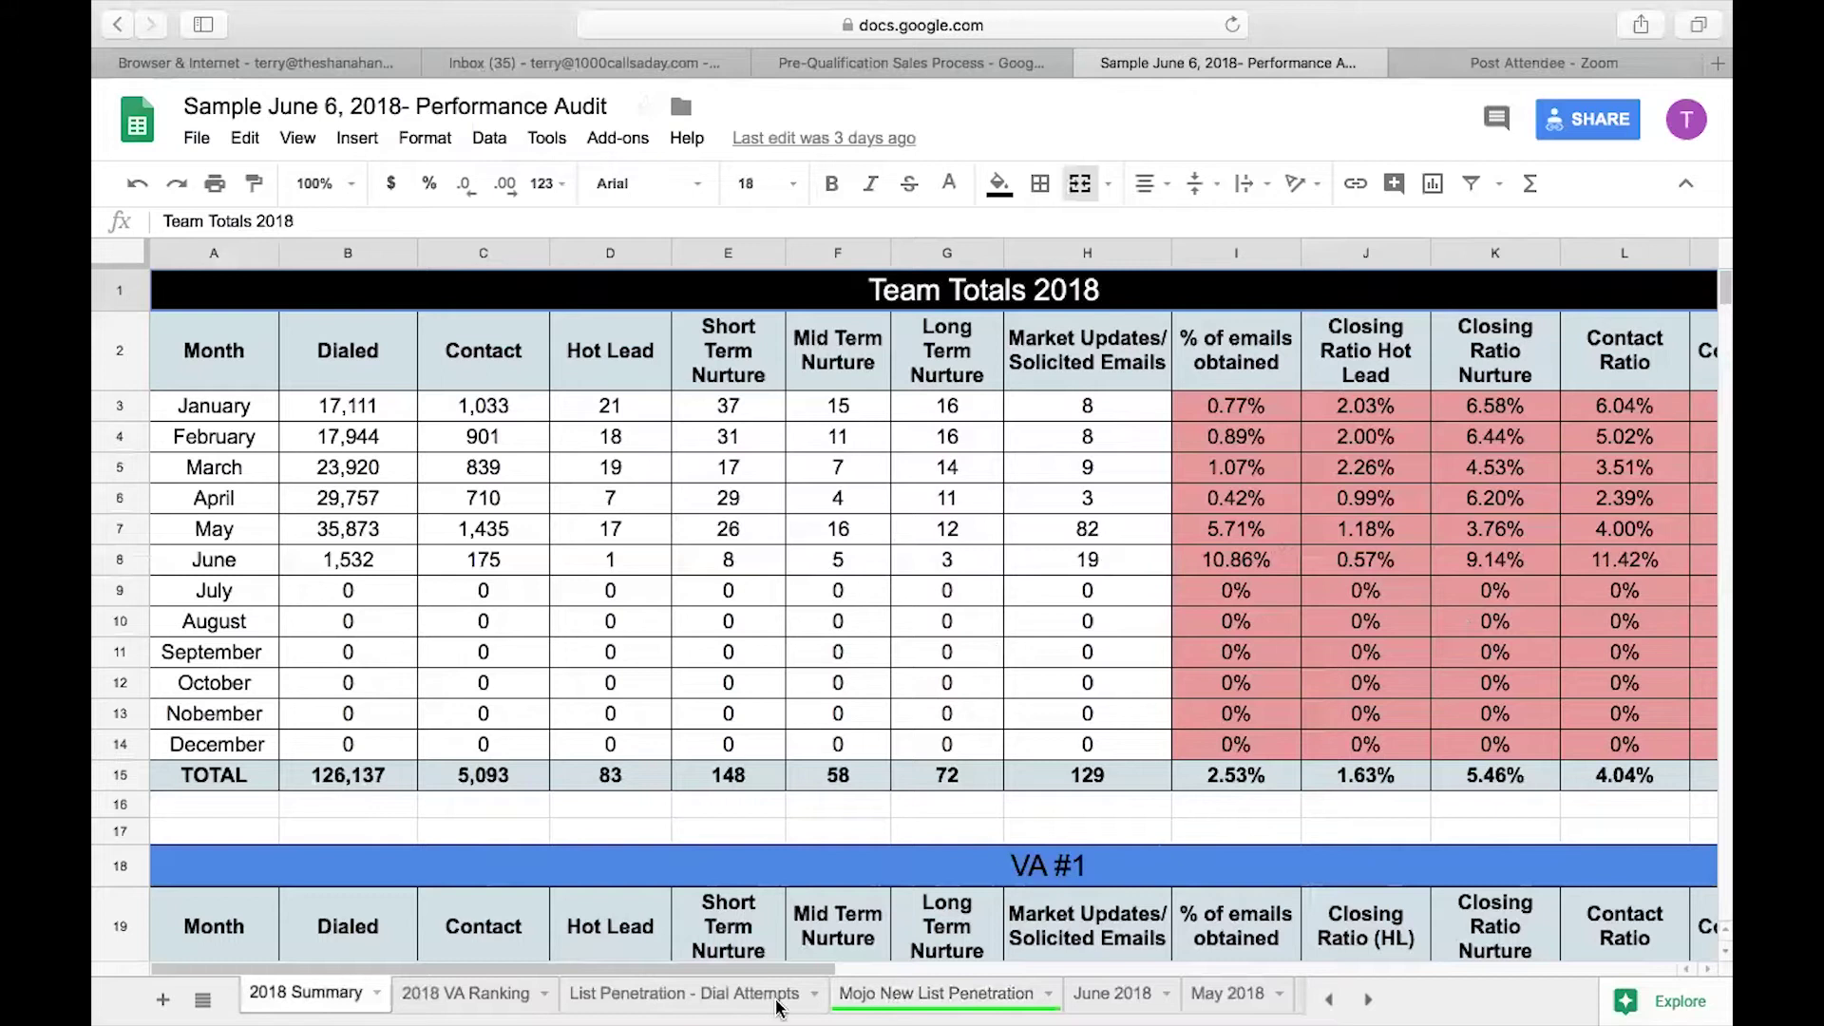
# Compare the Mojo New List Penetration sheet with the List Penetration - Dial Attempts sheet, ending on the Boomtown Archive 5-11-18 list's Leads row.
pyautogui.click(950, 992)
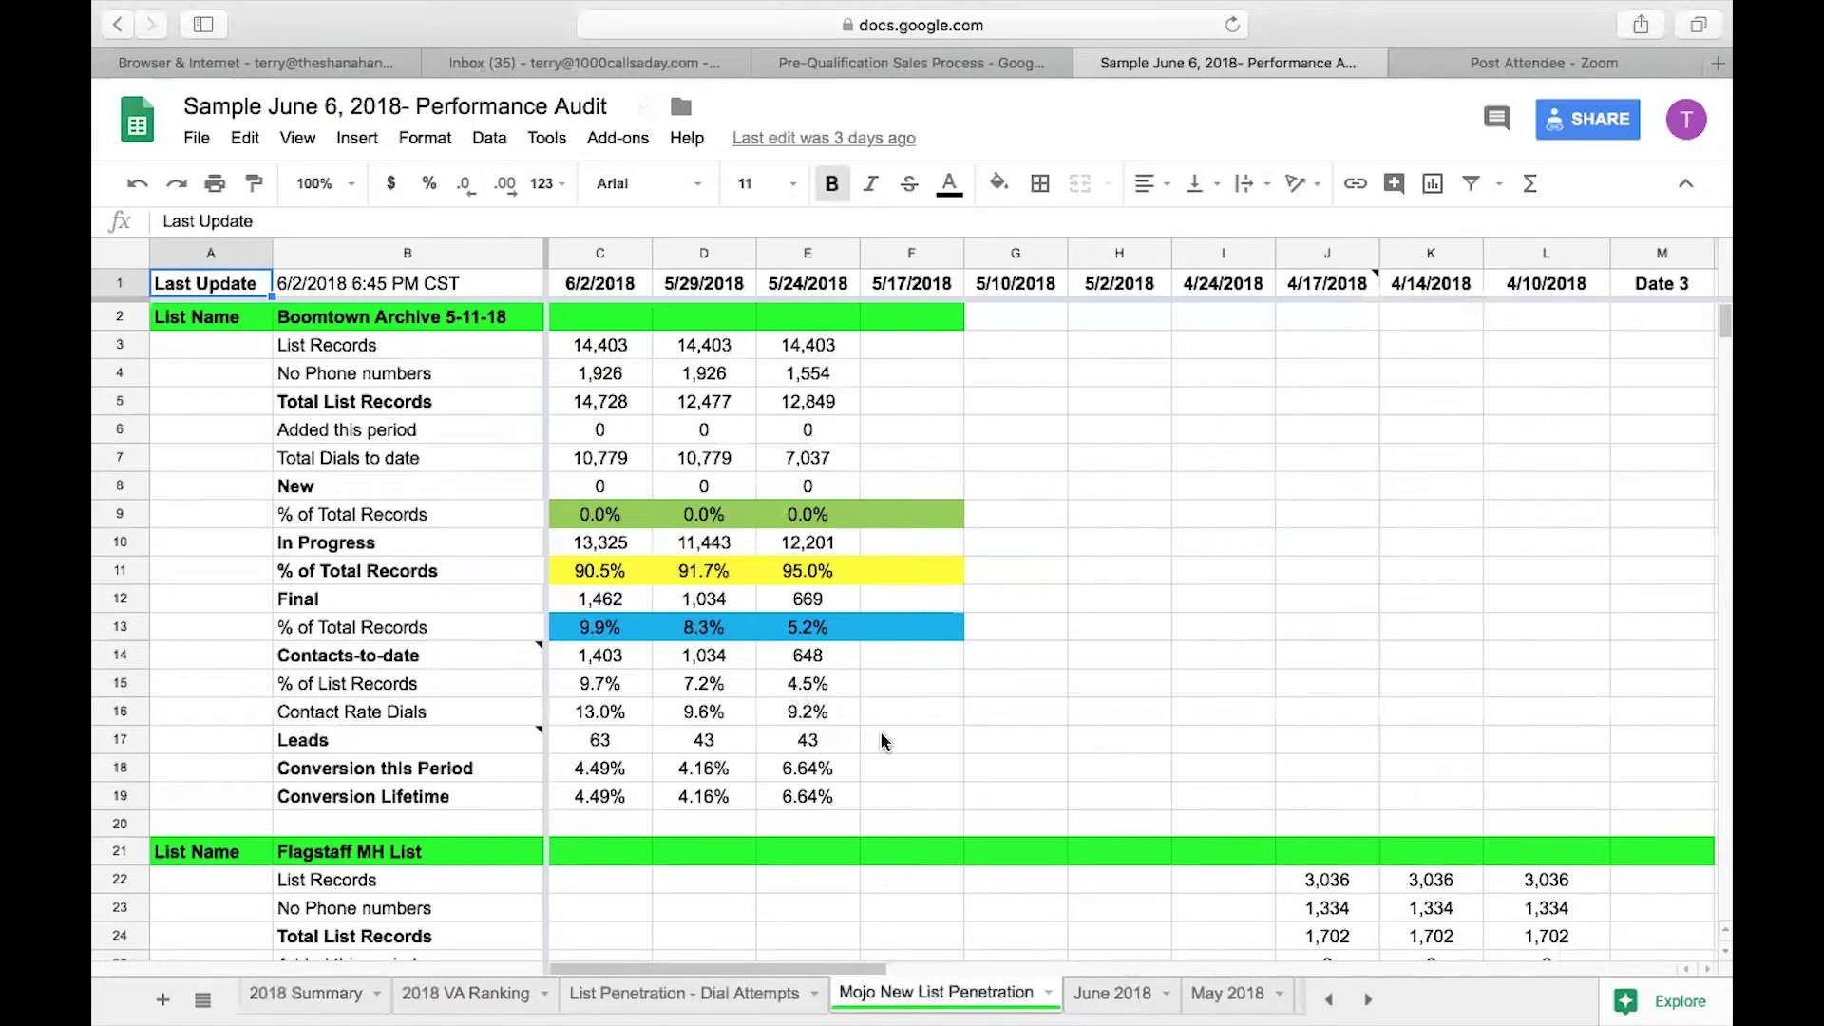
pyautogui.click(680, 995)
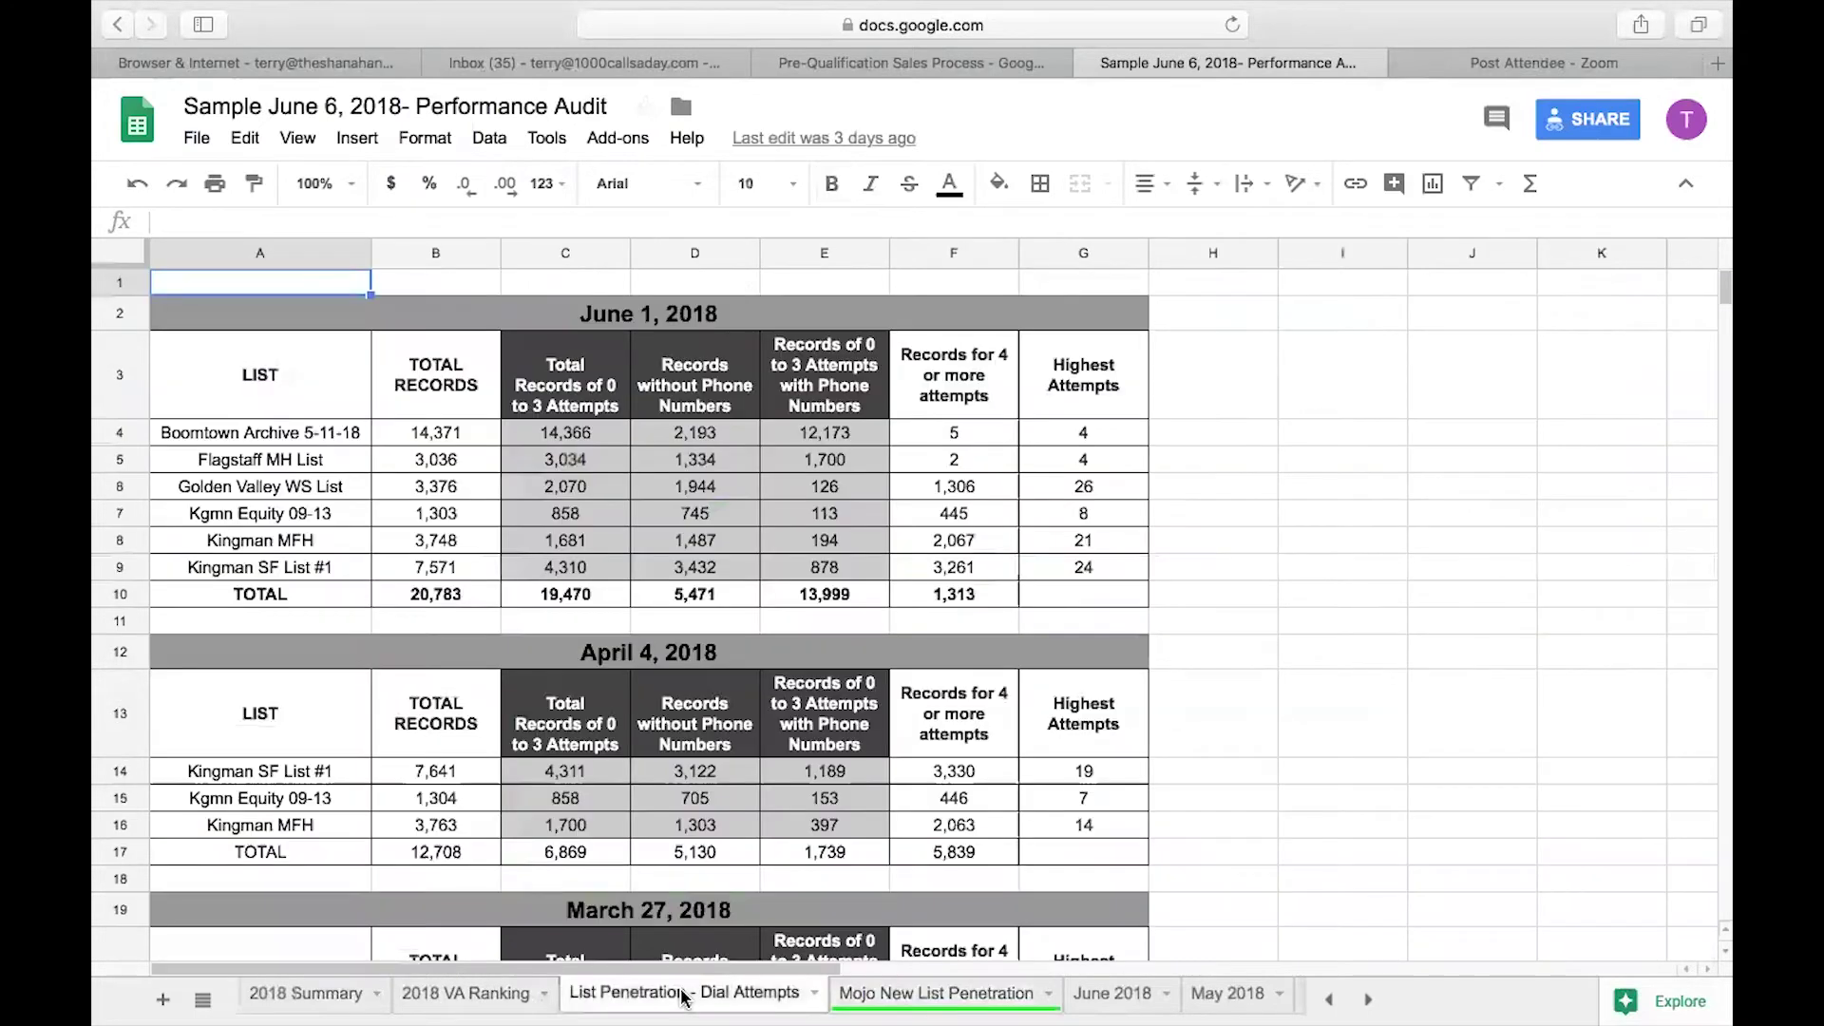
pyautogui.click(962, 998)
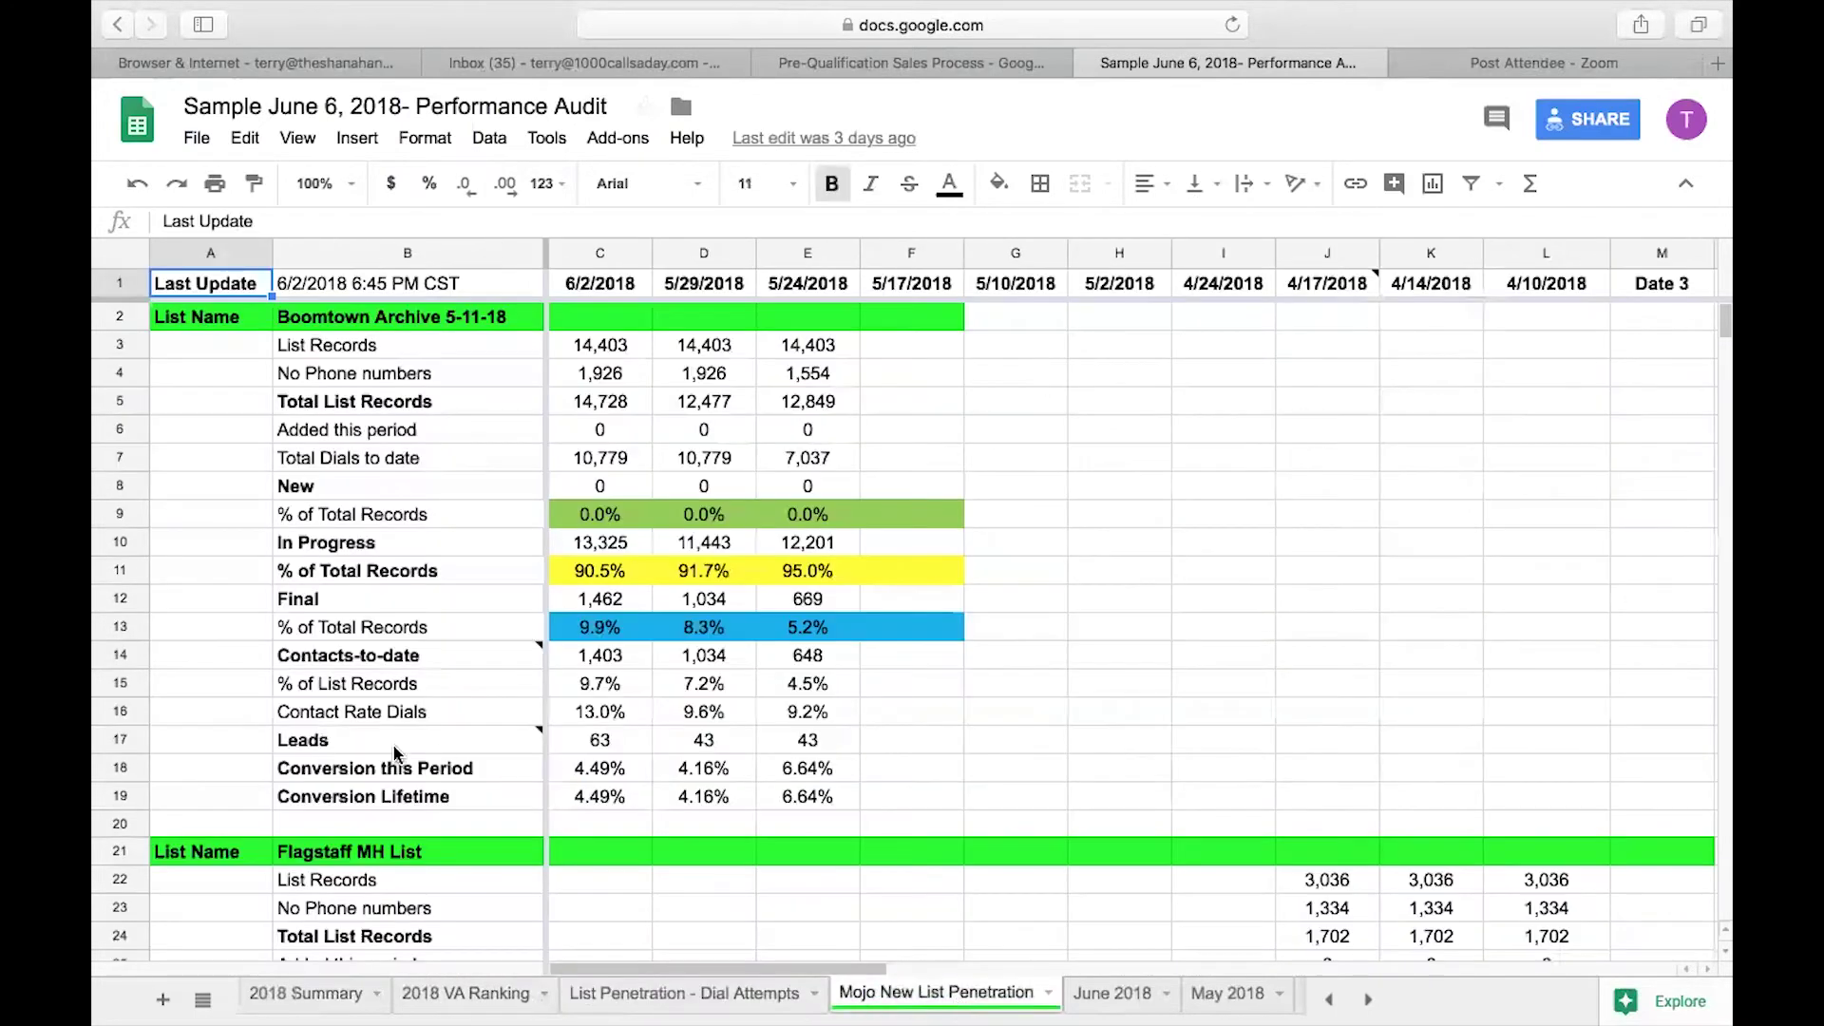
pyautogui.moveTo(404, 737)
# Review the first assistant's daily calling records on the June 2018 sheet down to the Average row, ending back at Team Totals.
pyautogui.click(1133, 997)
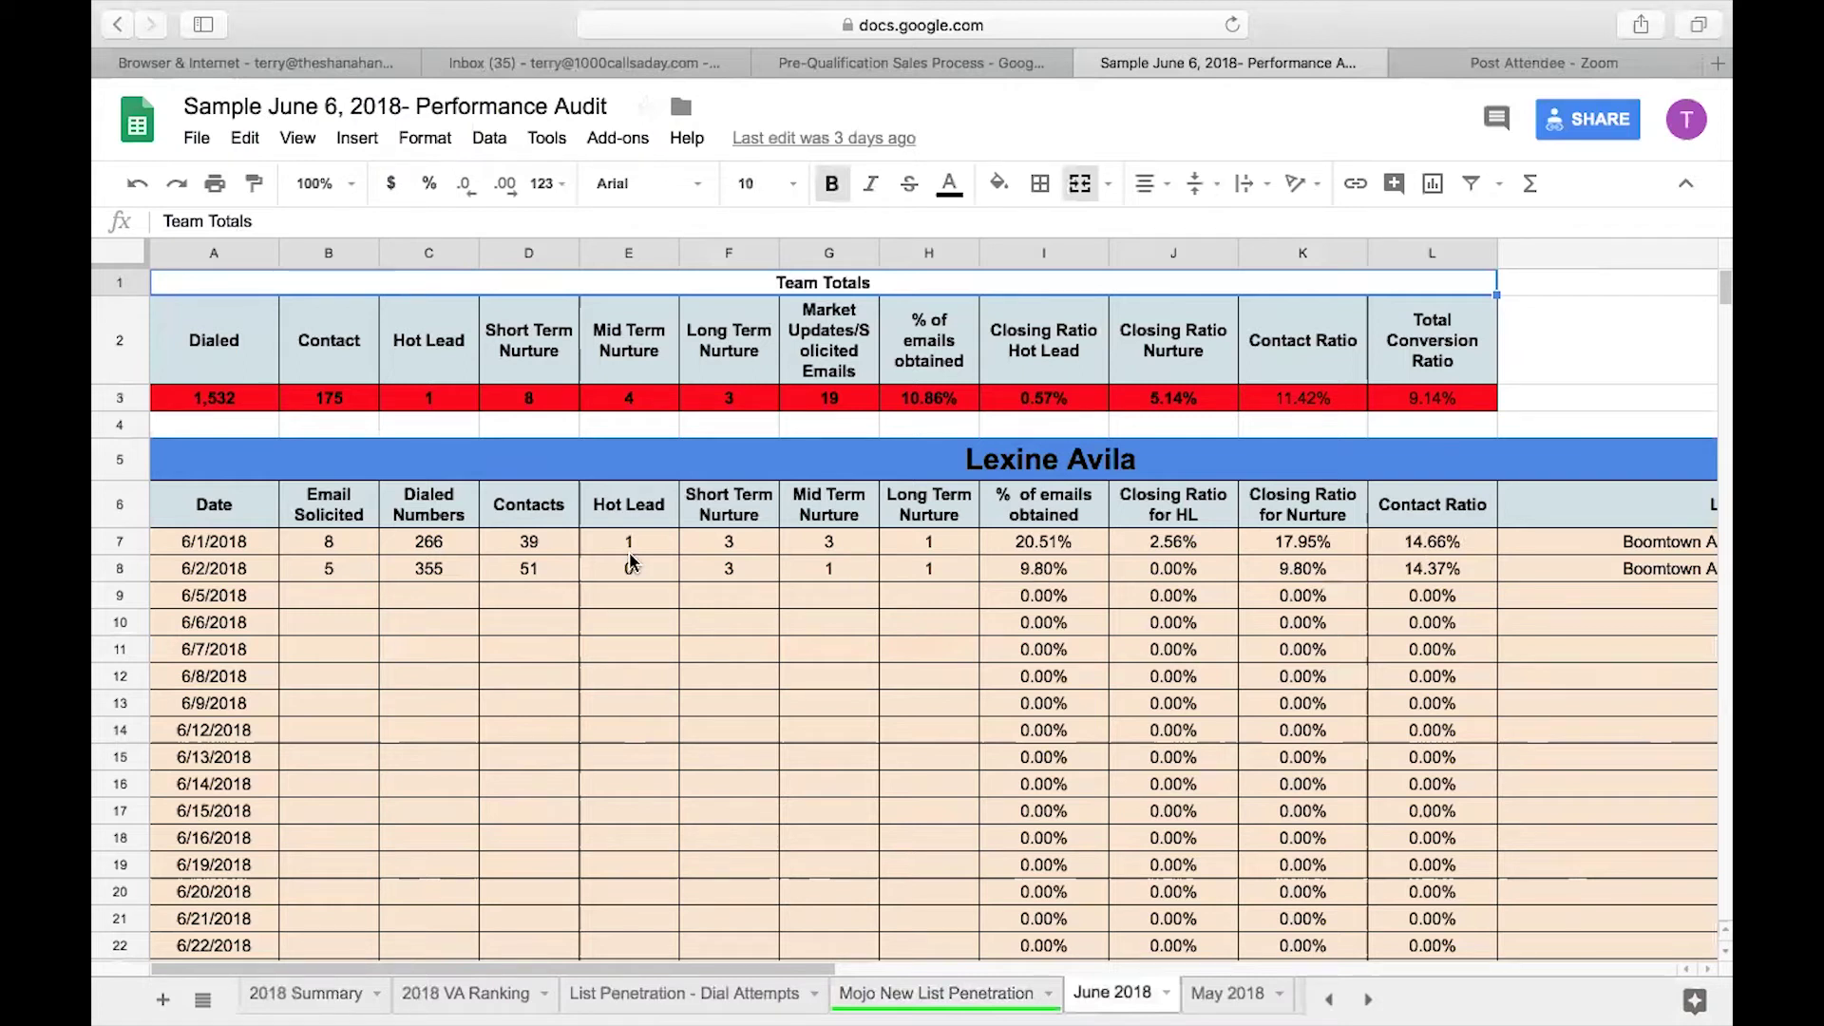
pyautogui.scroll(-1, 632, 564)
pyautogui.scroll(-5, 630, 560)
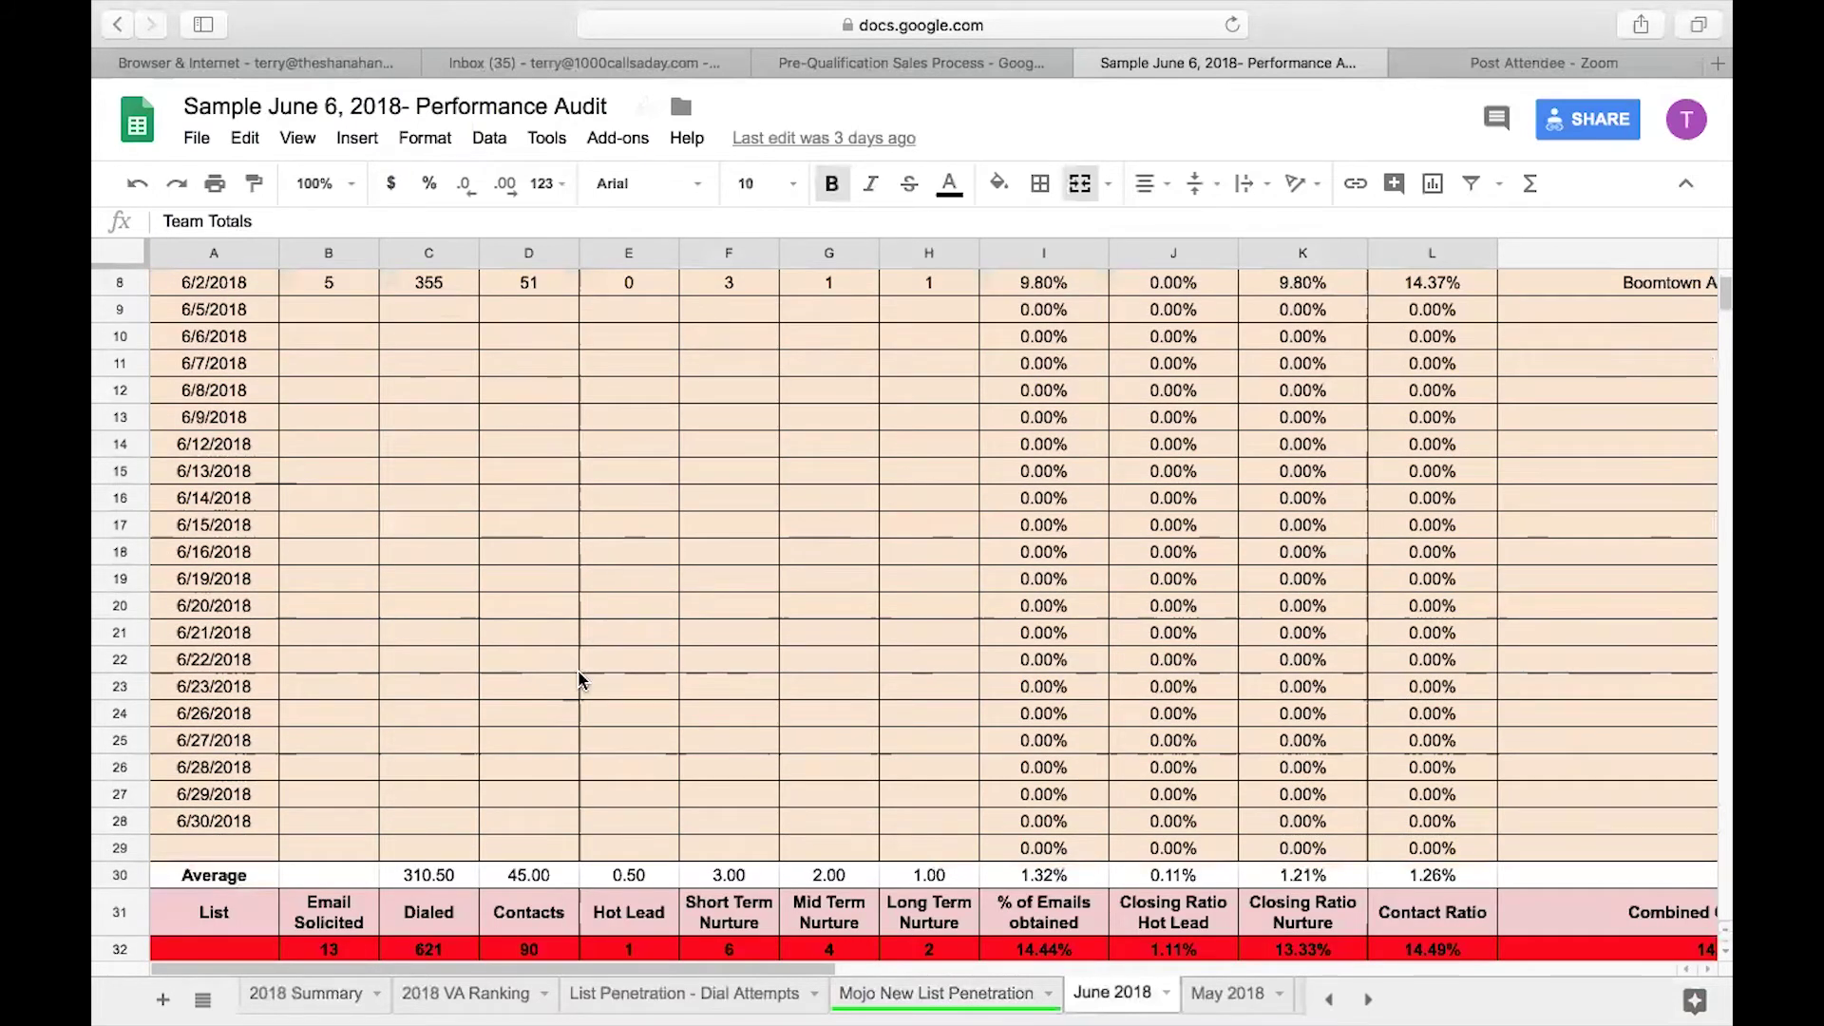
pyautogui.scroll(5, 578, 677)
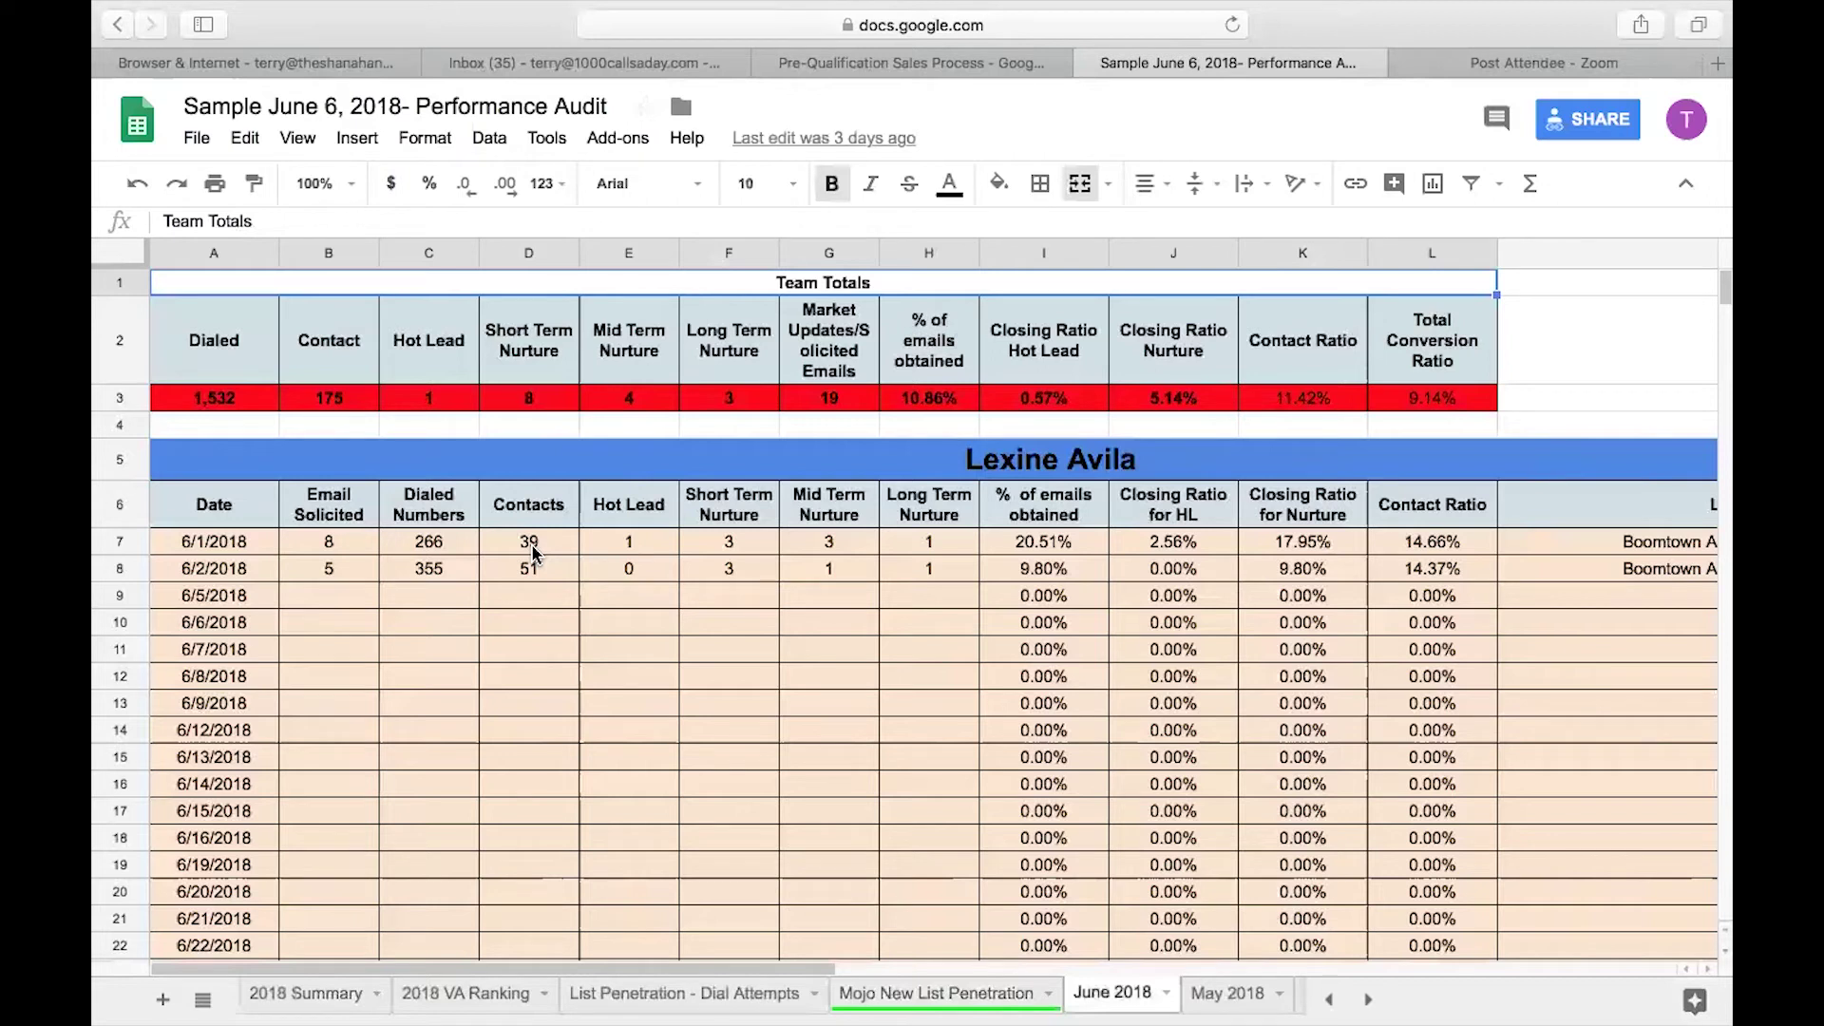
# Examine the Boomtown Archive, Flagstaff MH and Golden Valley WS list blocks on the Mojo New List Penetration sheet.
pyautogui.click(893, 990)
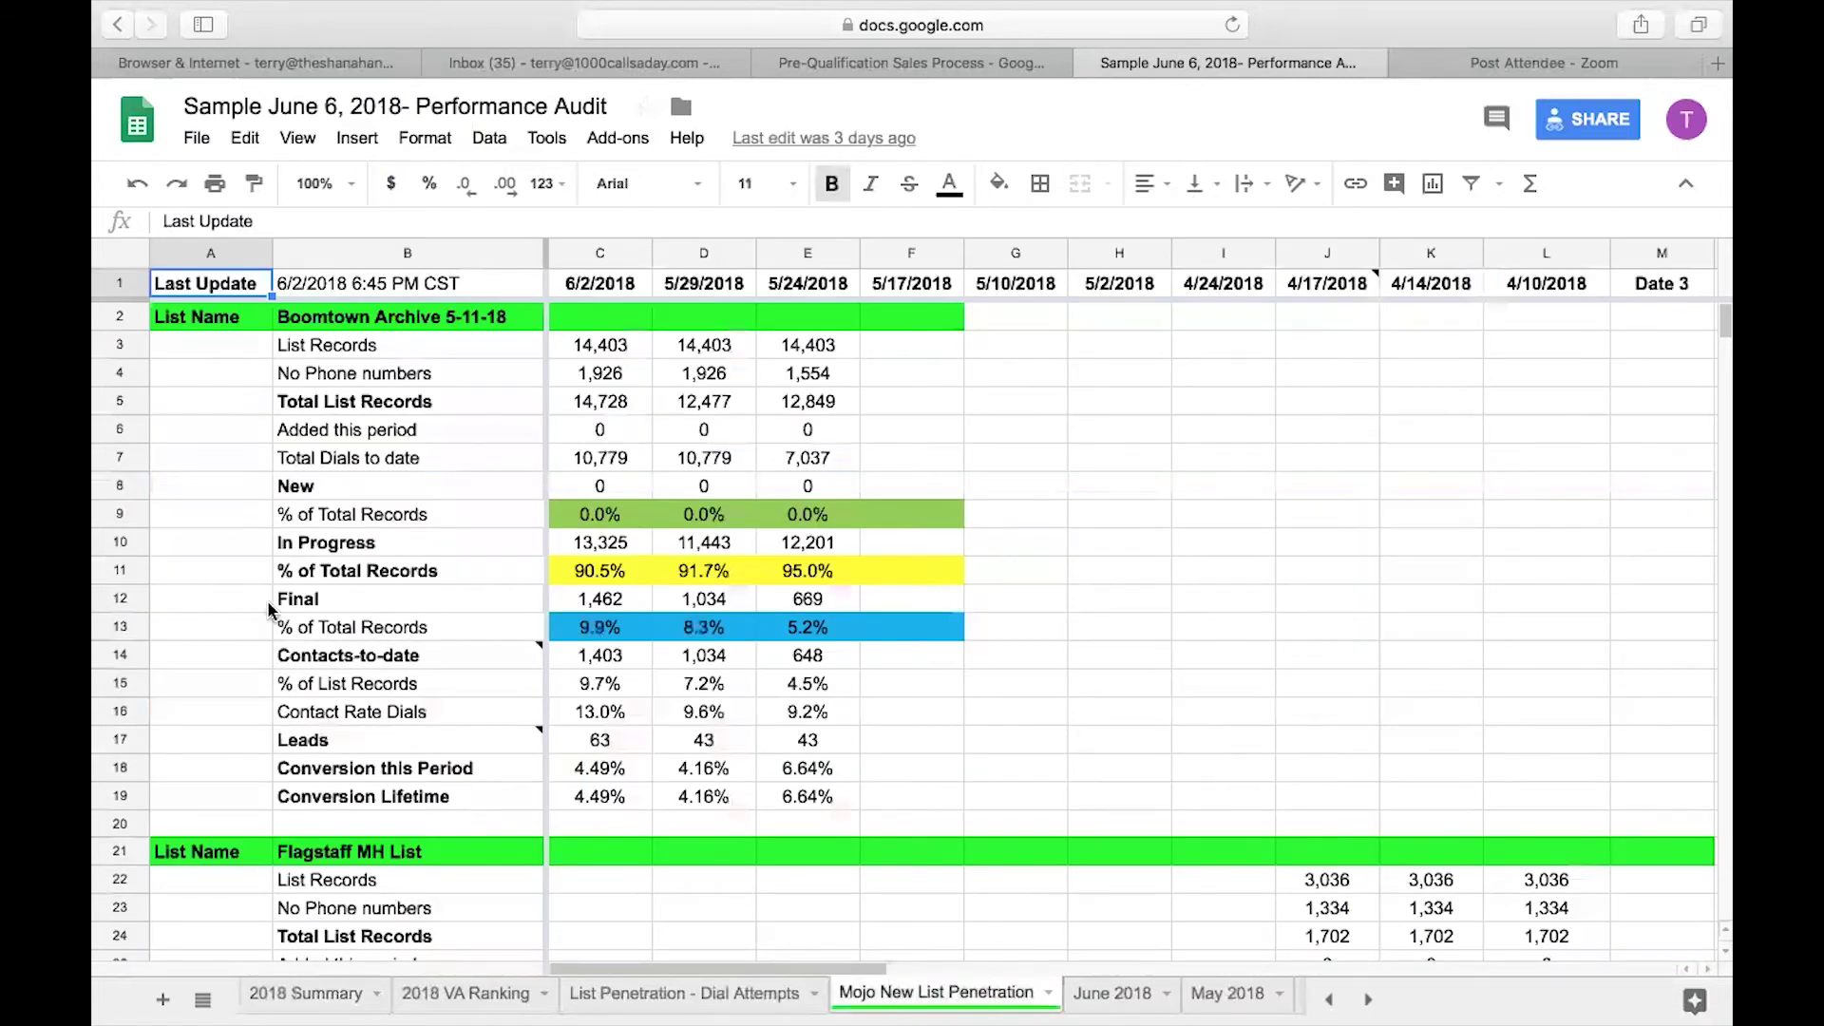
pyautogui.scroll(-3, 269, 608)
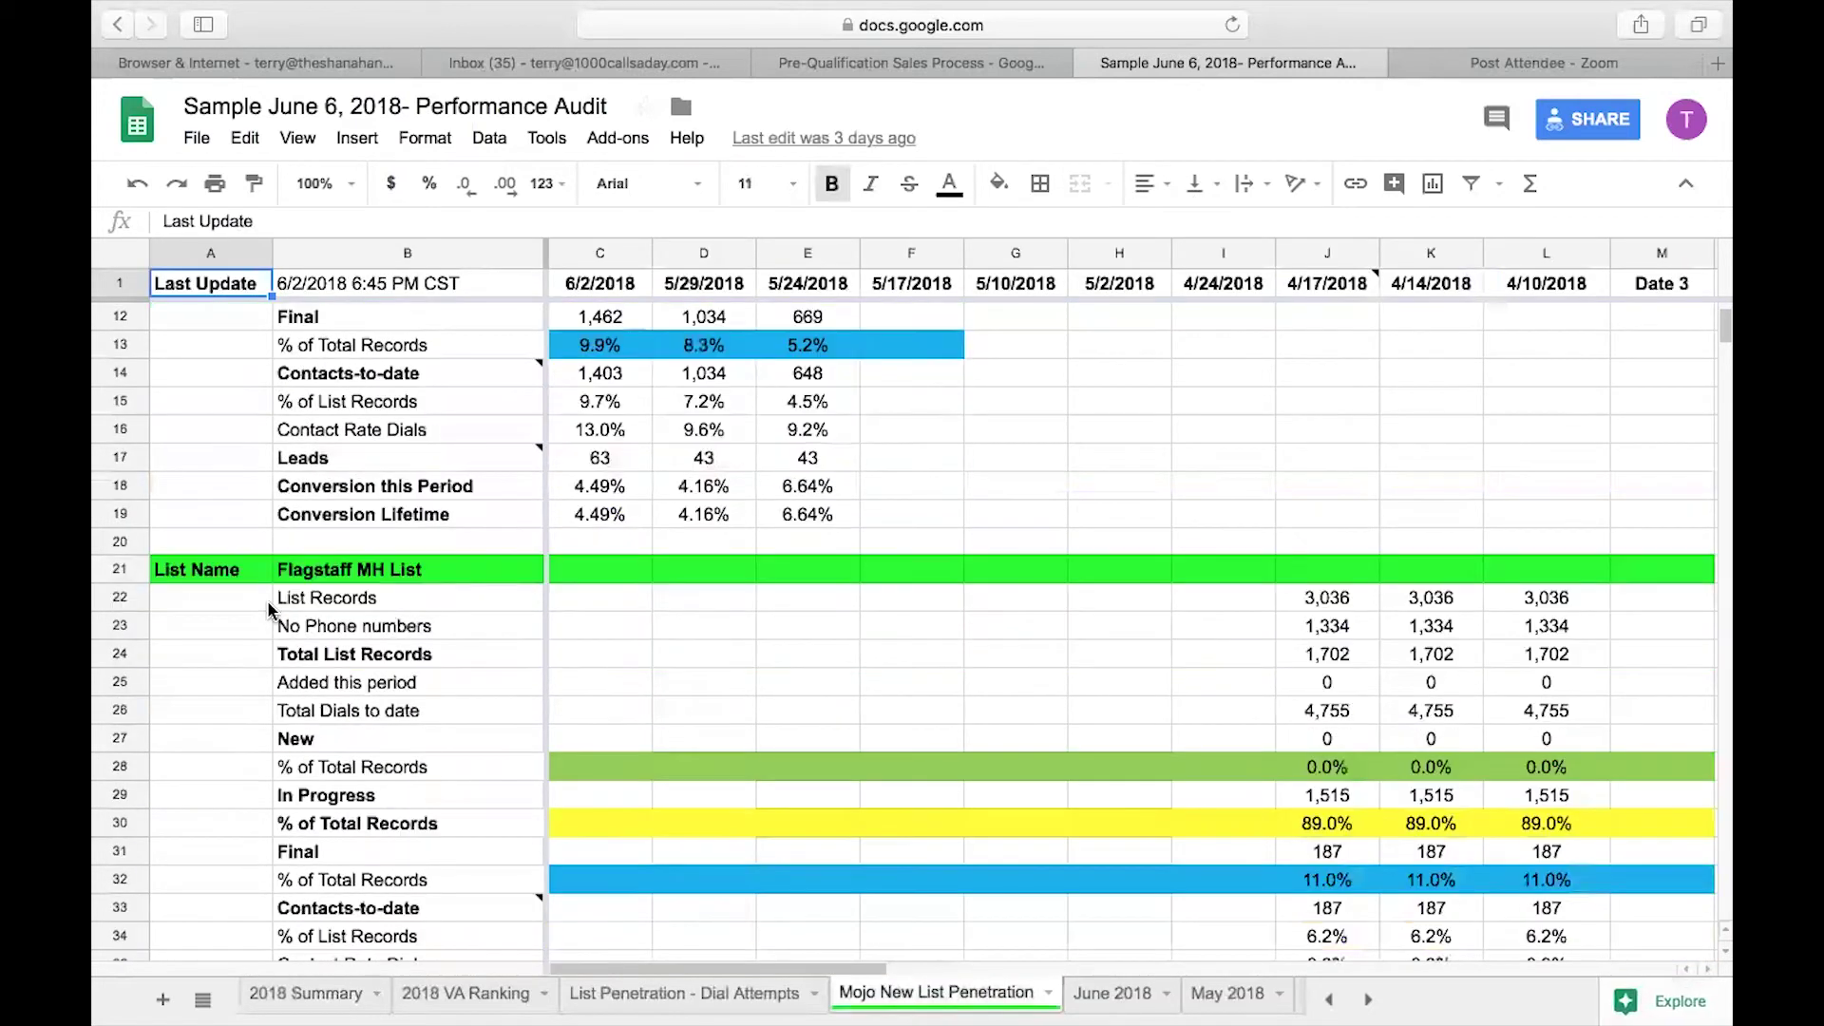
pyautogui.scroll(-1, 269, 608)
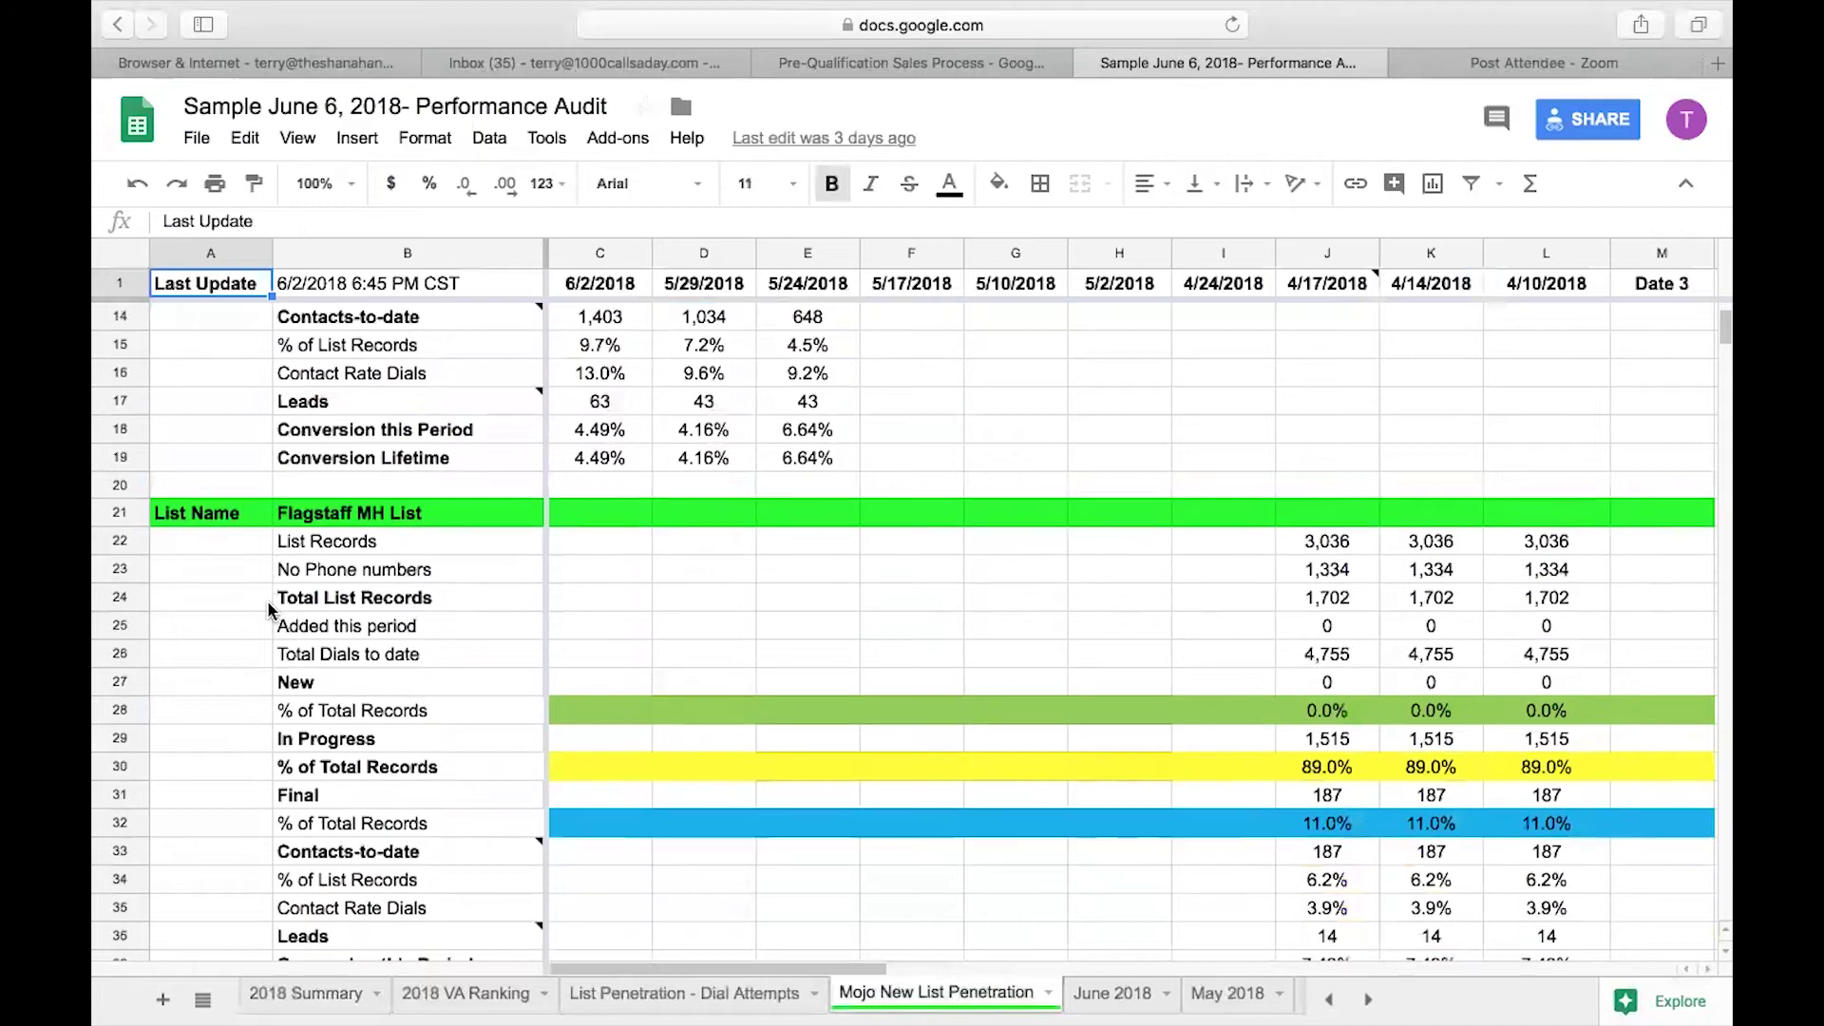
pyautogui.scroll(-3, 269, 608)
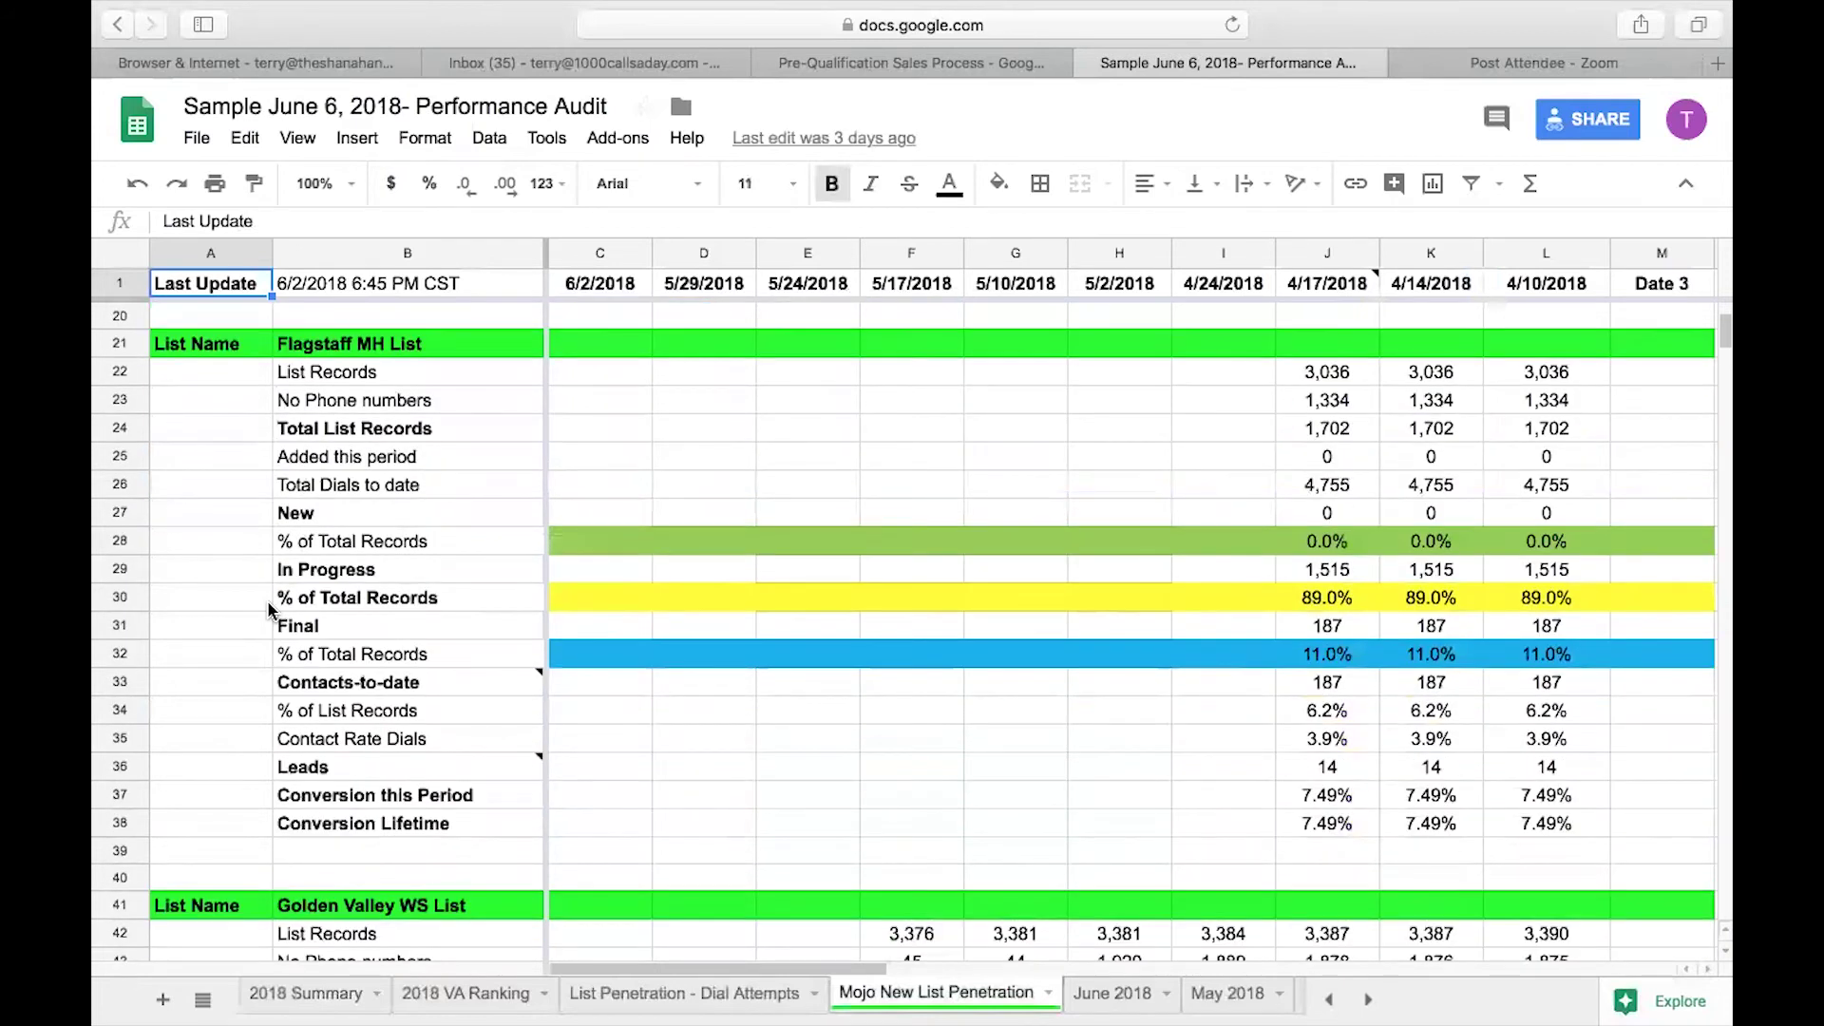
pyautogui.scroll(-4, 269, 608)
pyautogui.scroll(-2, 268, 608)
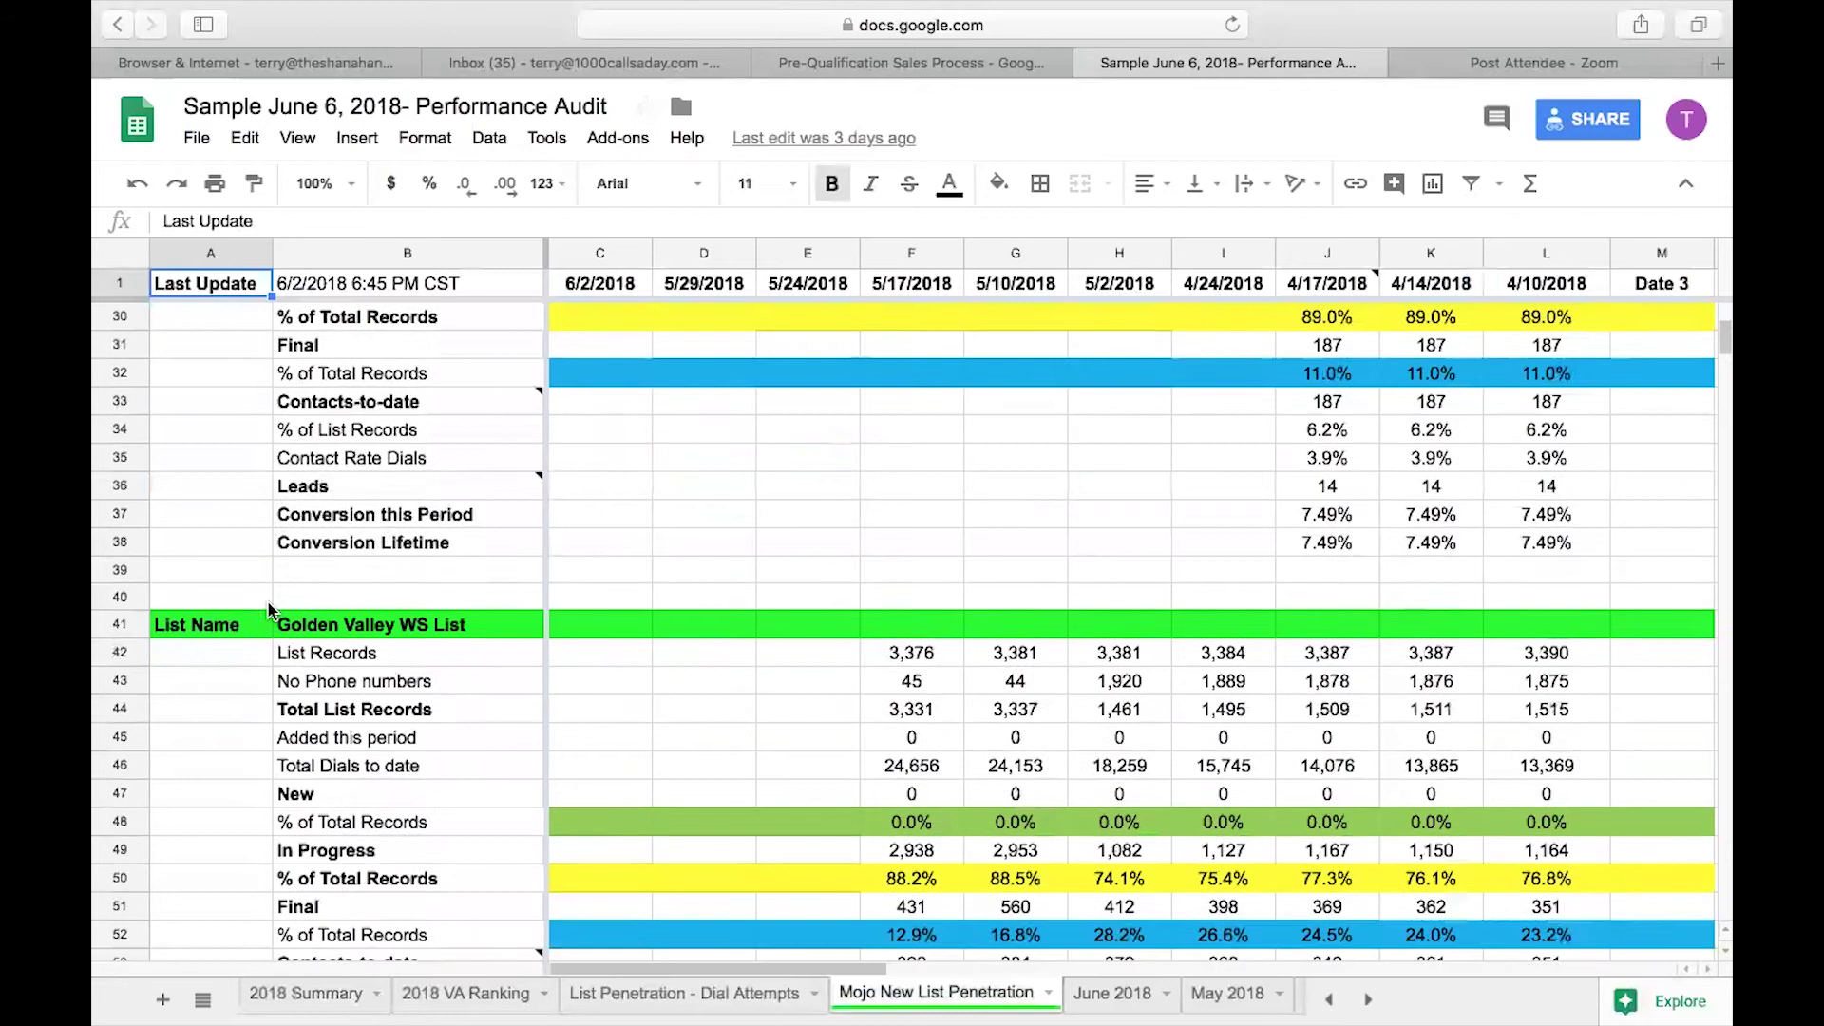
pyautogui.scroll(-2, 268, 608)
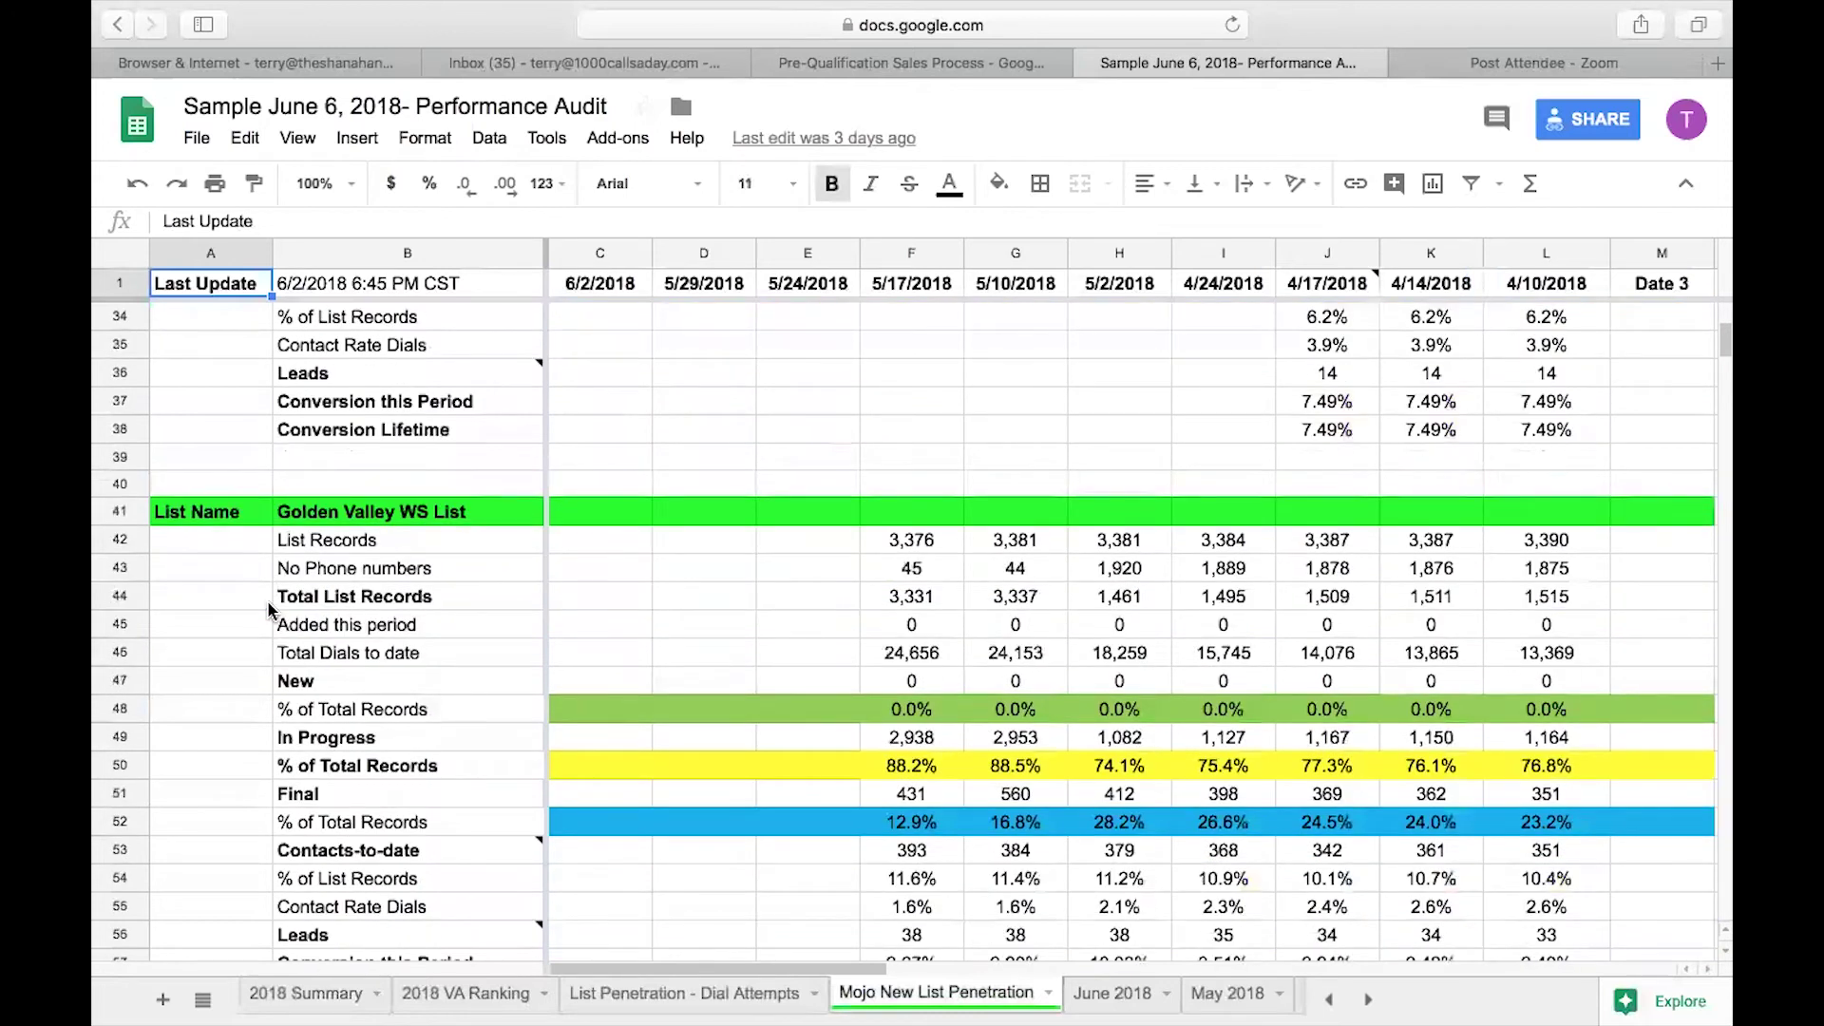
pyautogui.scroll(-2, 269, 609)
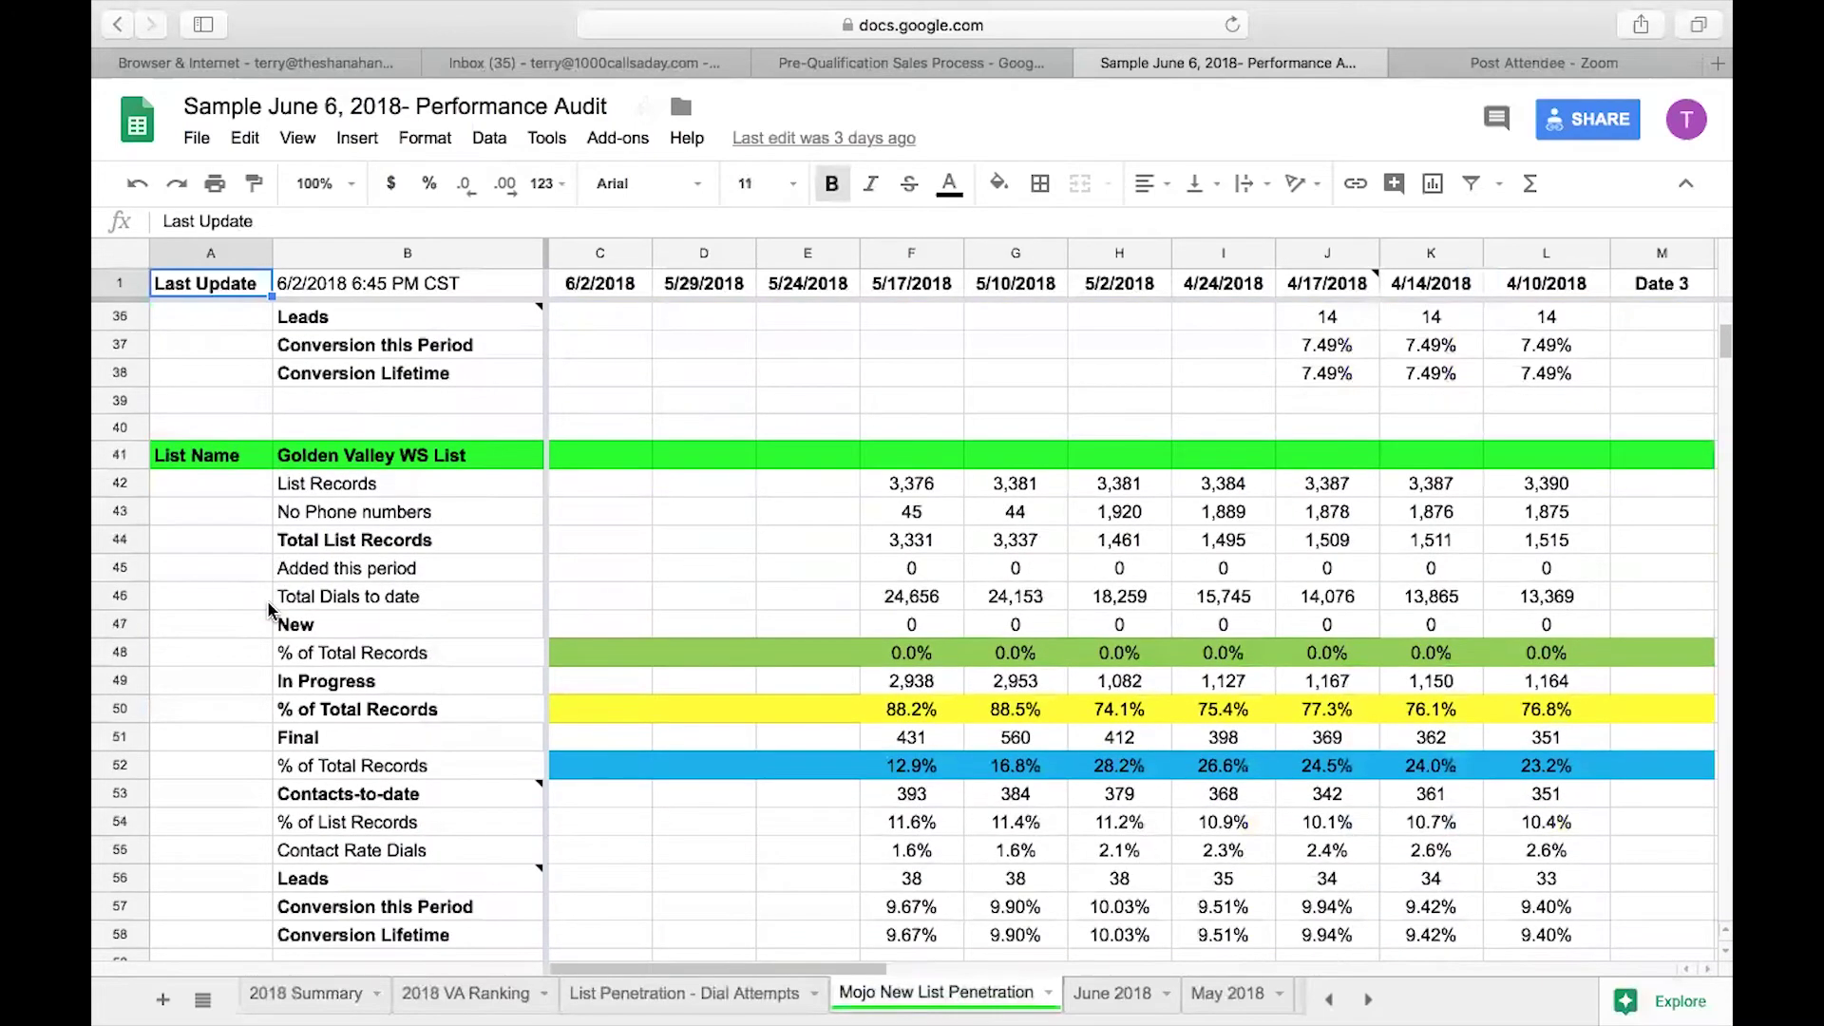
pyautogui.scroll(-3, 269, 609)
pyautogui.scroll(-7, 269, 609)
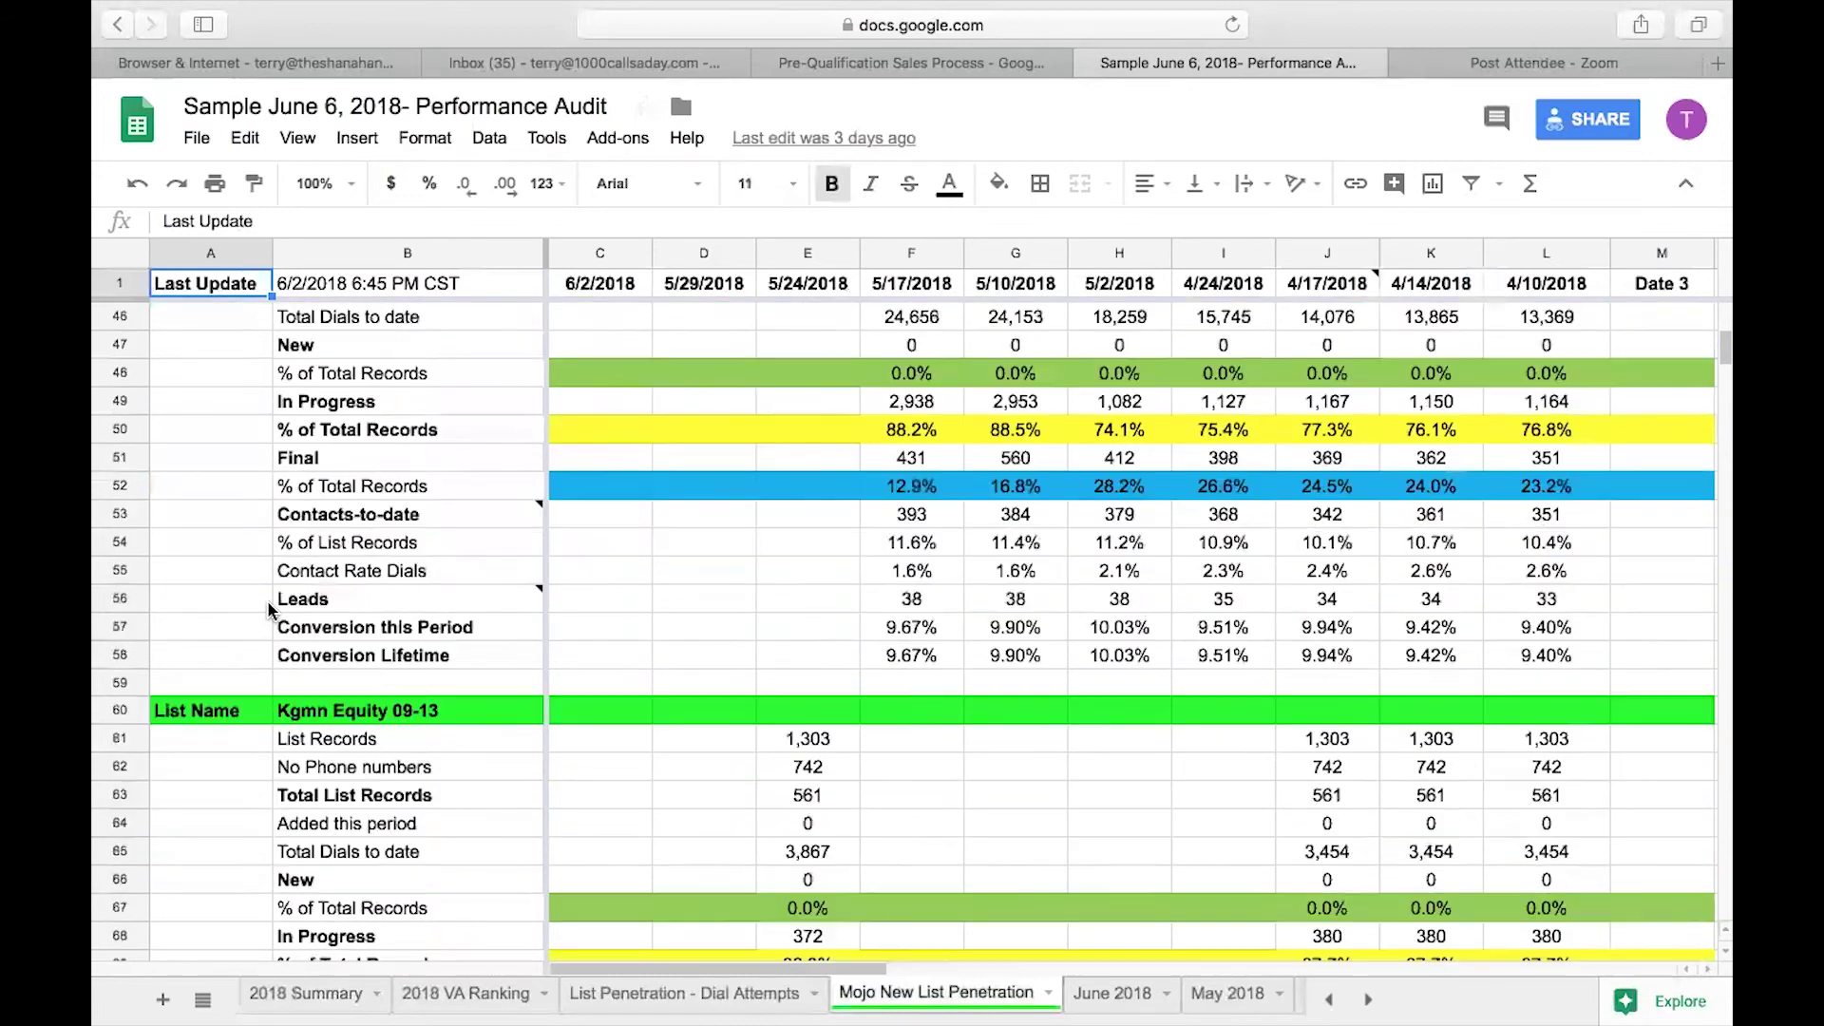
# Examine the Kgmn Equity 09-13 block and inspect the formula for its 5/24/2018 Final percentage of total records.
pyautogui.scroll(-1, 269, 609)
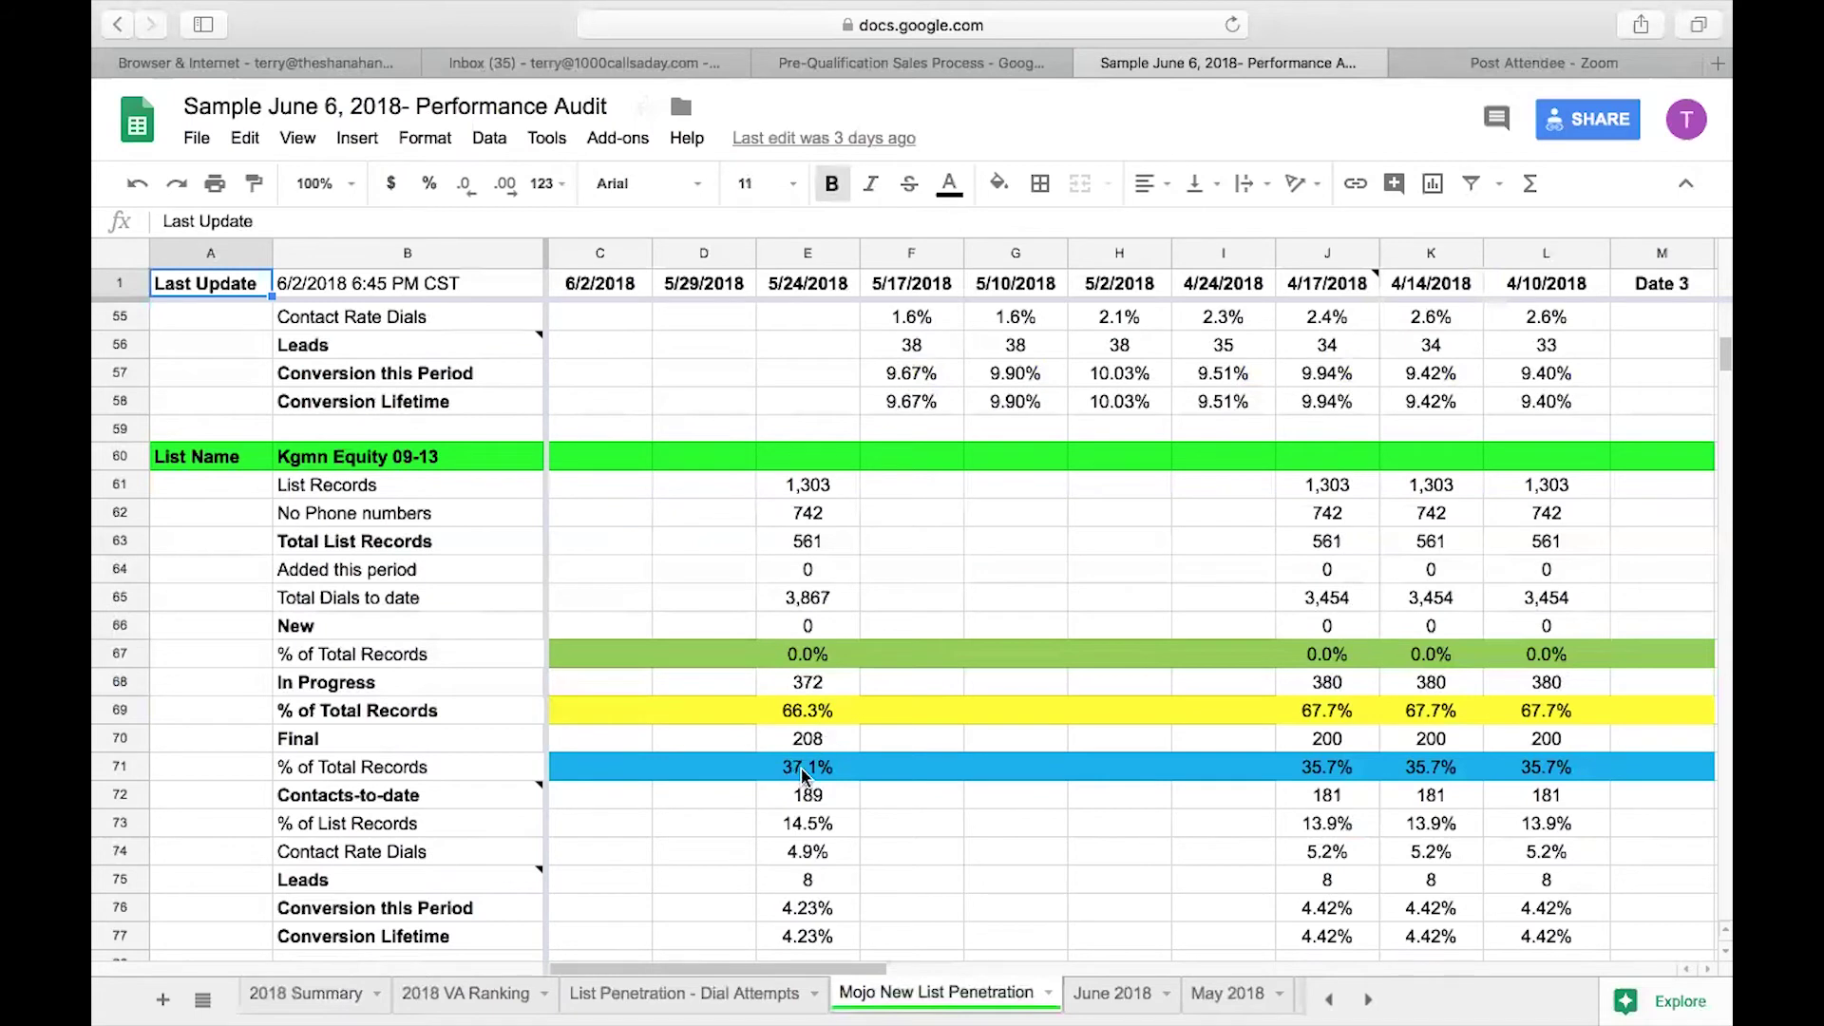
pyautogui.scroll(-1, 803, 776)
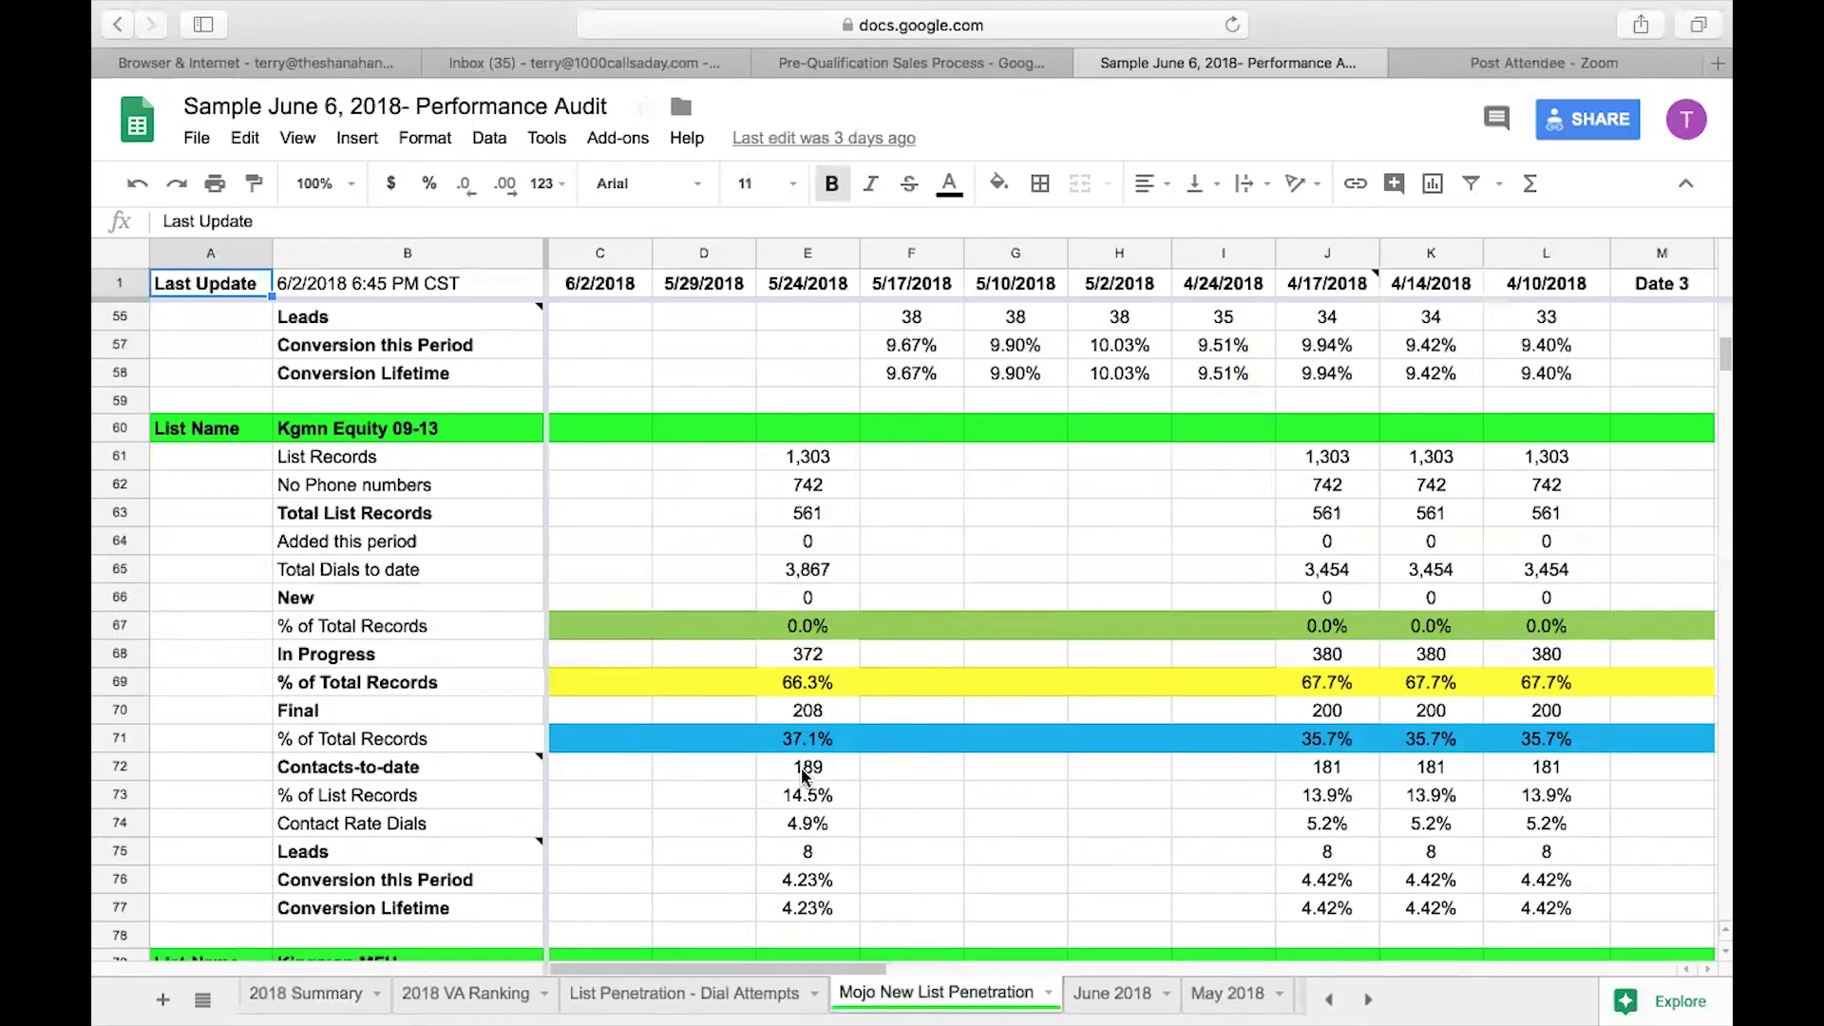
pyautogui.scroll(-1, 802, 776)
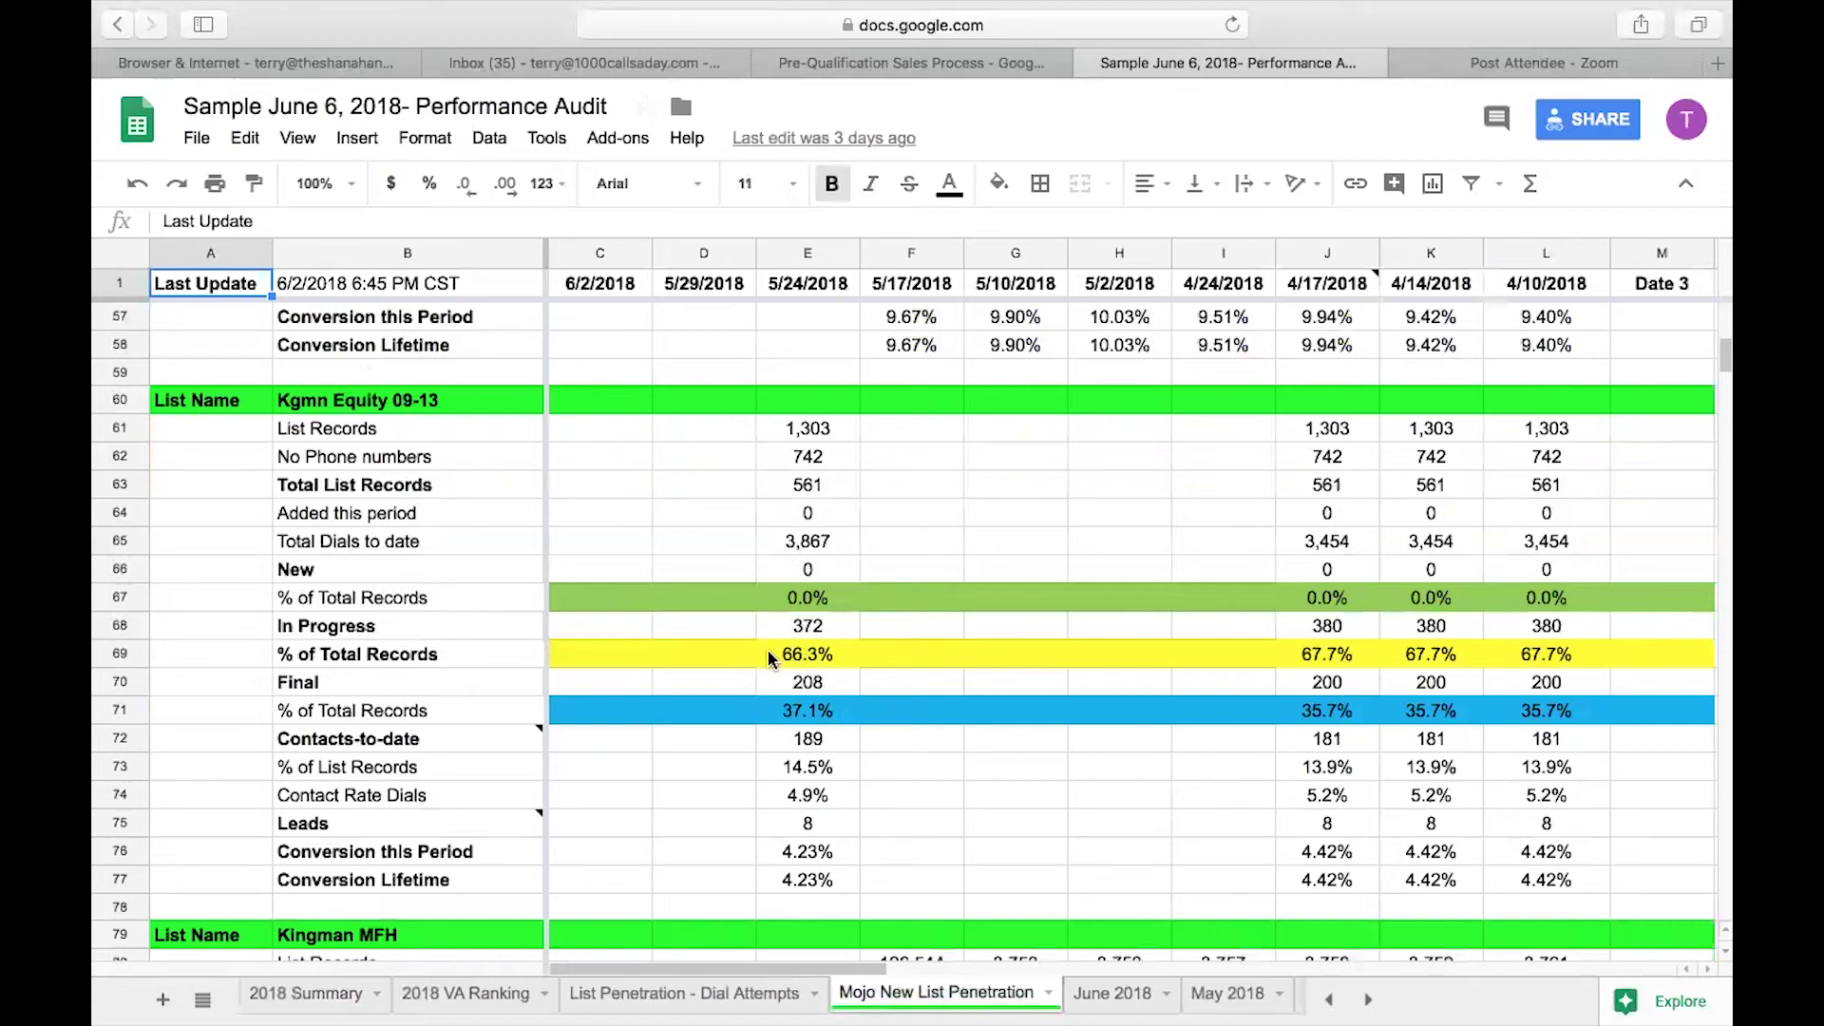
pyautogui.click(796, 718)
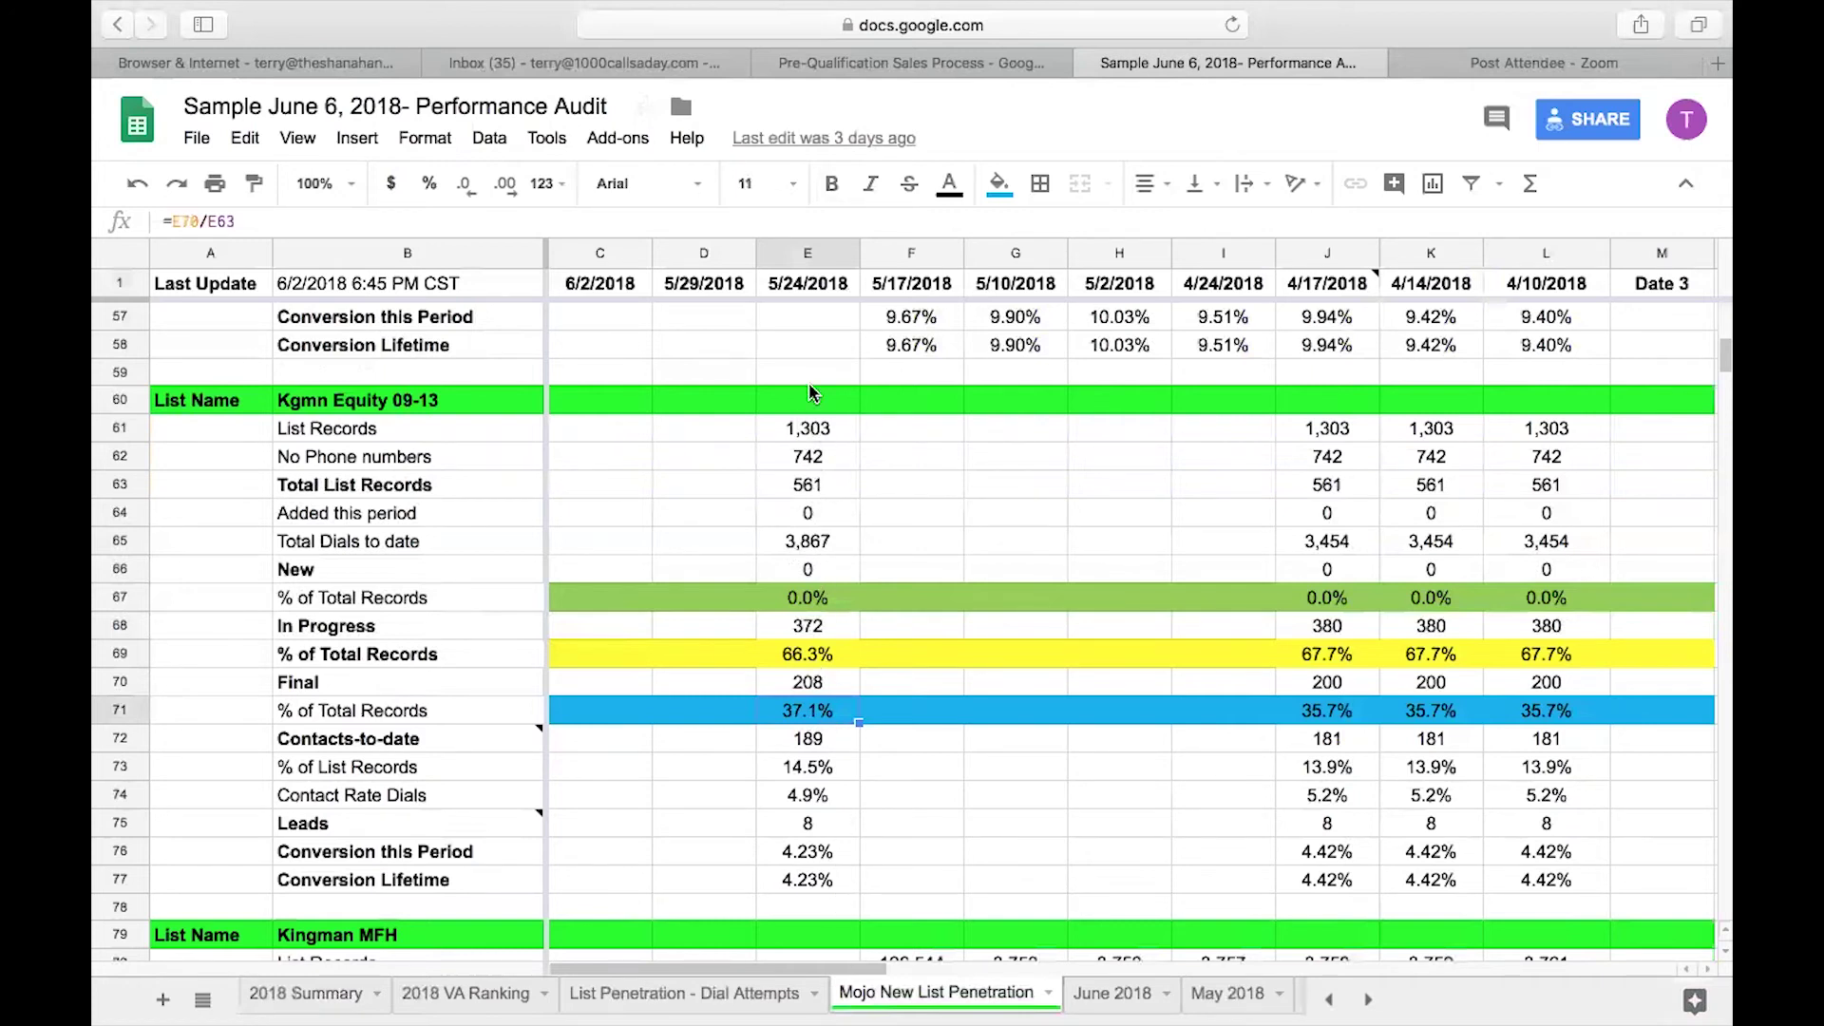
# Go back to the Boomtown Archive 5-11-18 block at the start of the Mojo New List Penetration sheet.
pyautogui.scroll(5, 810, 393)
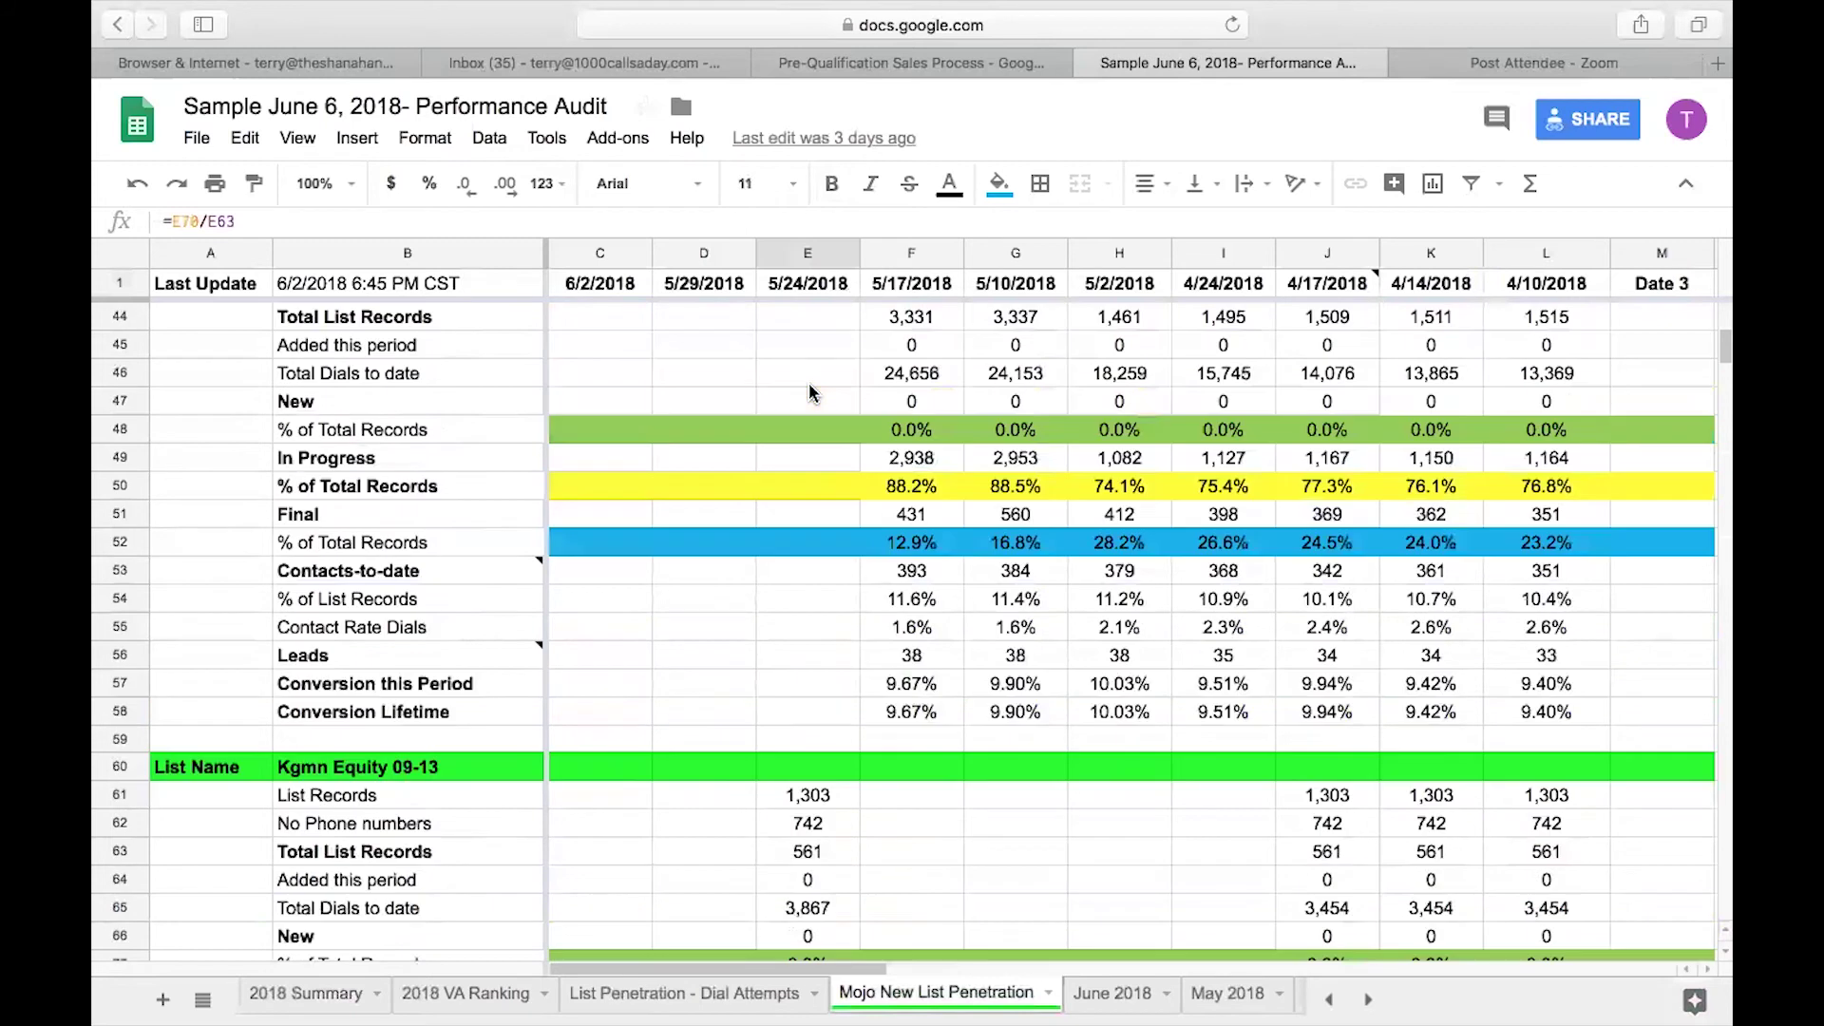
pyautogui.scroll(3, 810, 393)
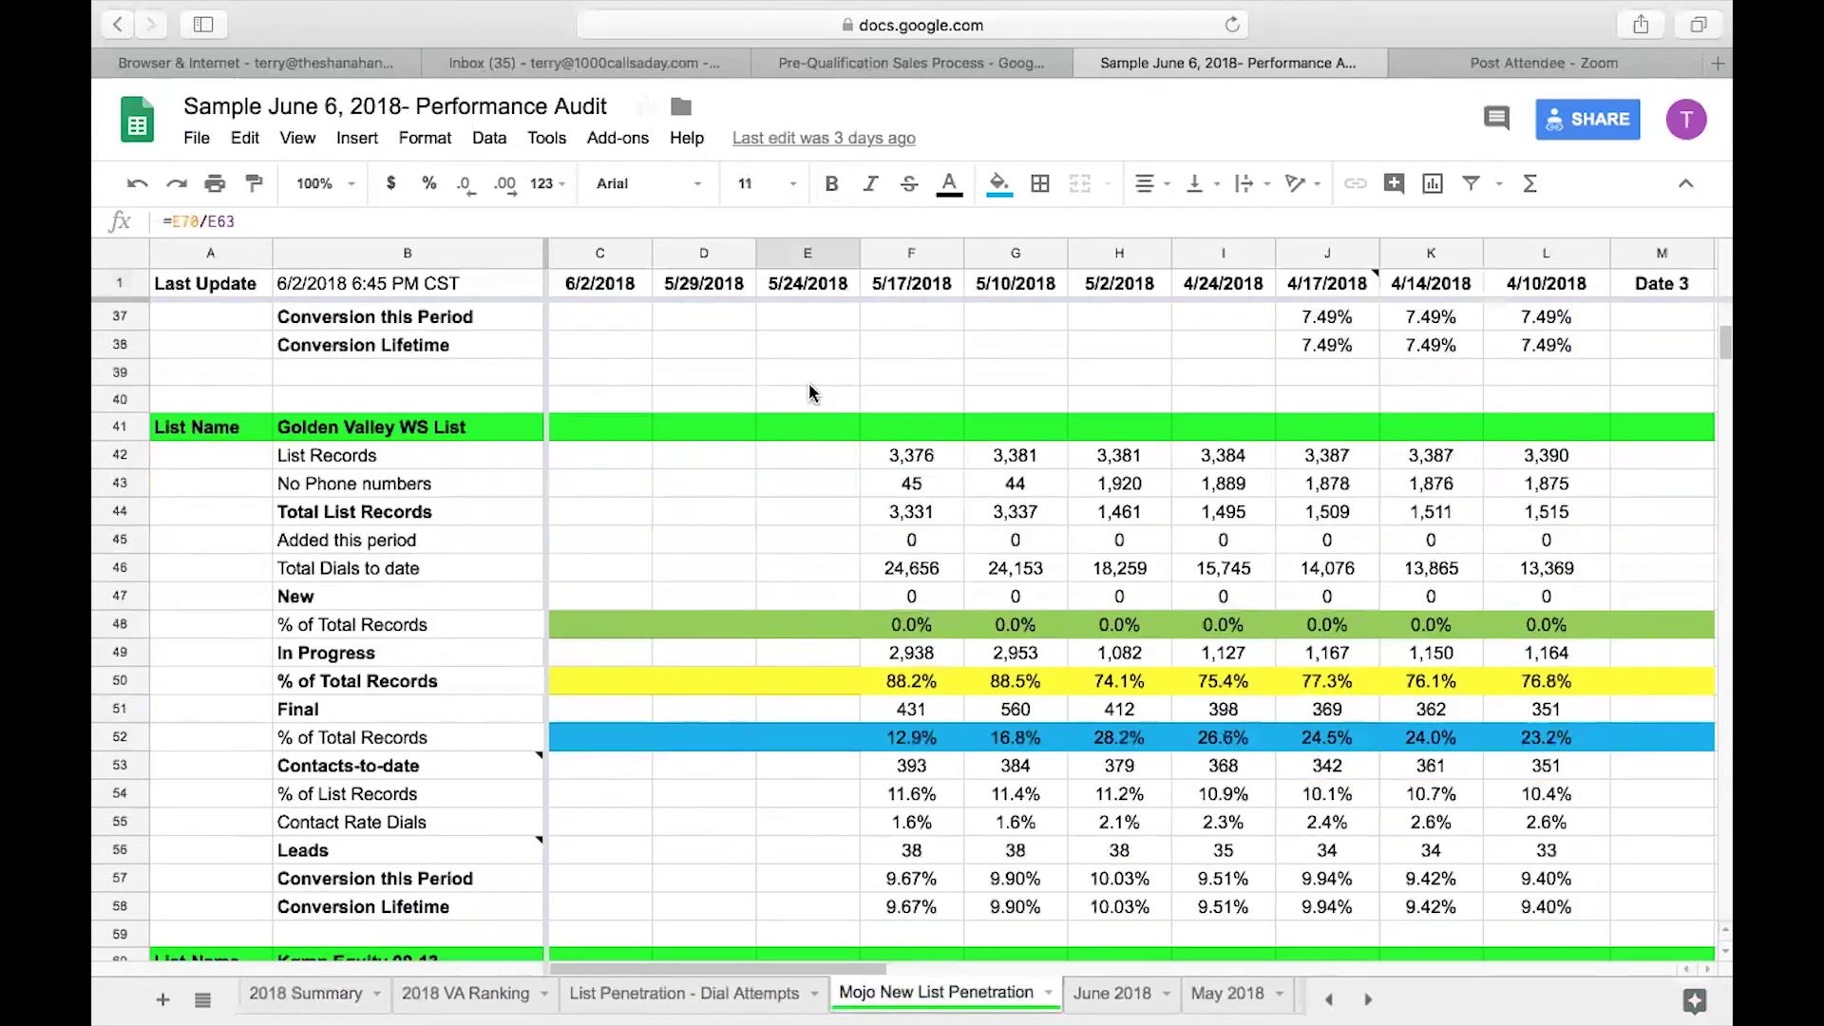
pyautogui.scroll(8, 810, 392)
pyautogui.scroll(5, 809, 392)
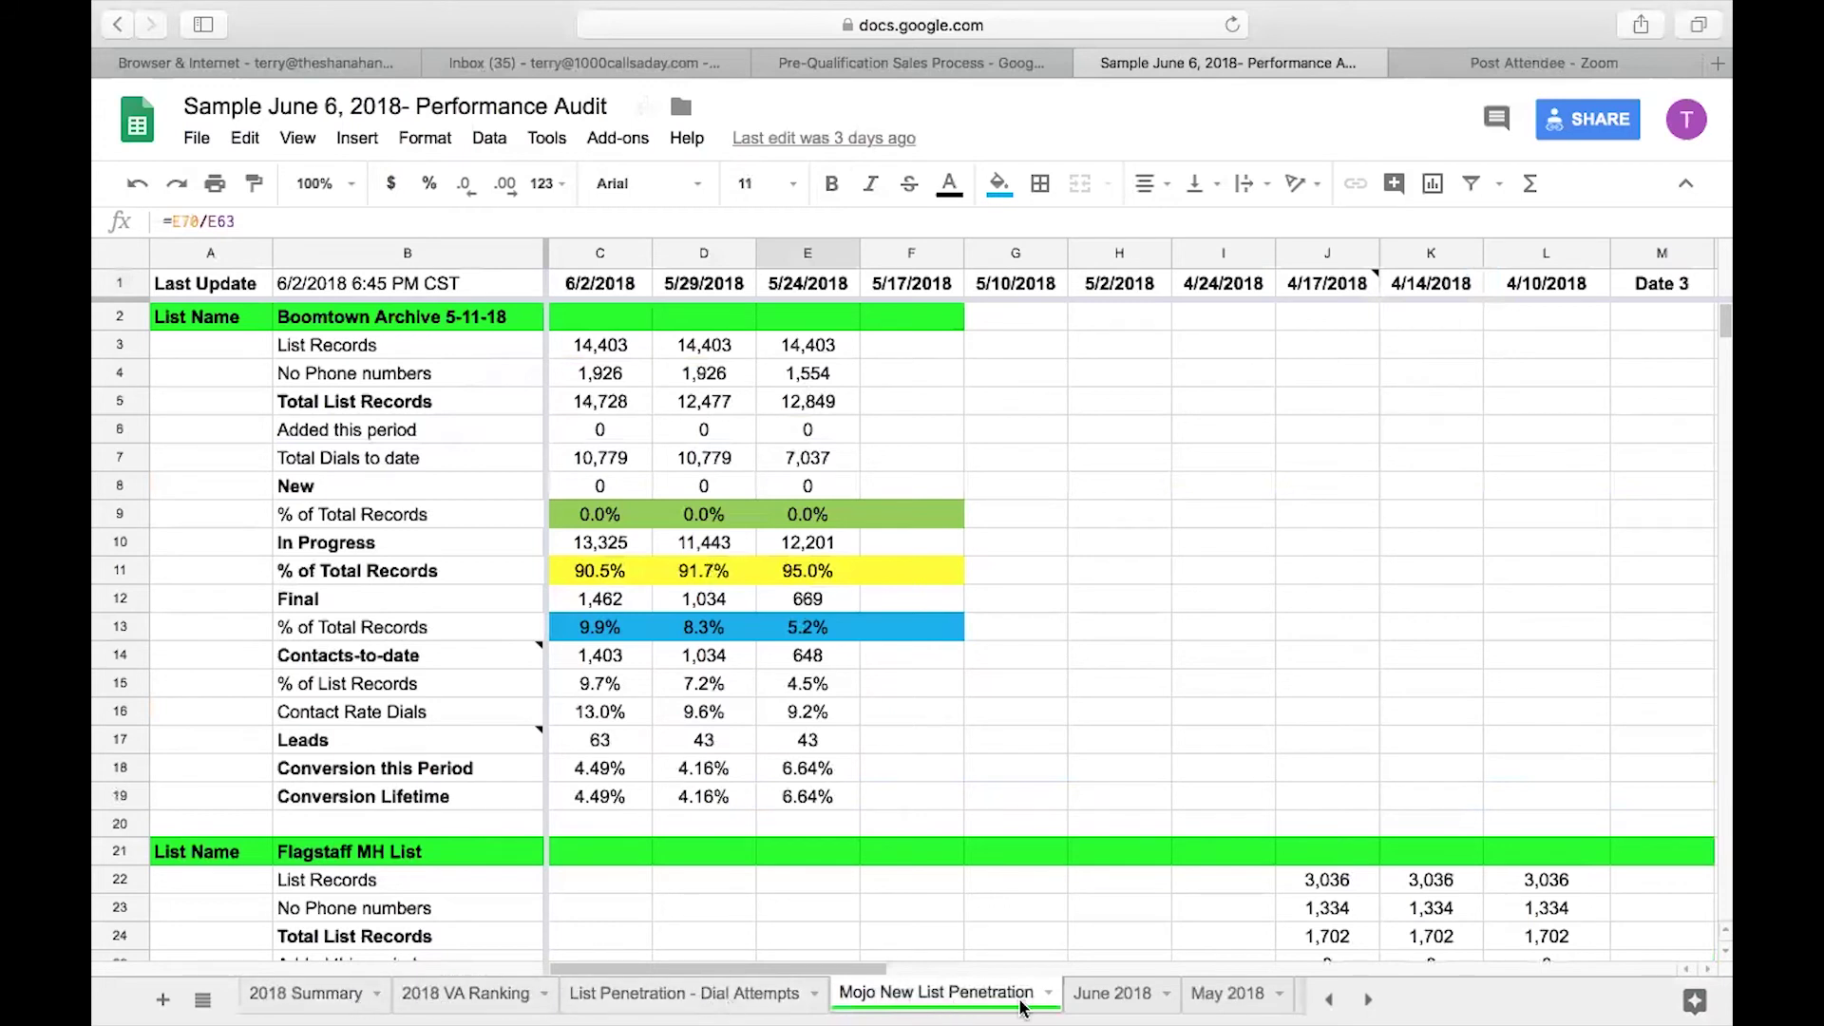
# Return to the June 2018 sheet and look through the daily call records below Team Totals.
pyautogui.click(1120, 995)
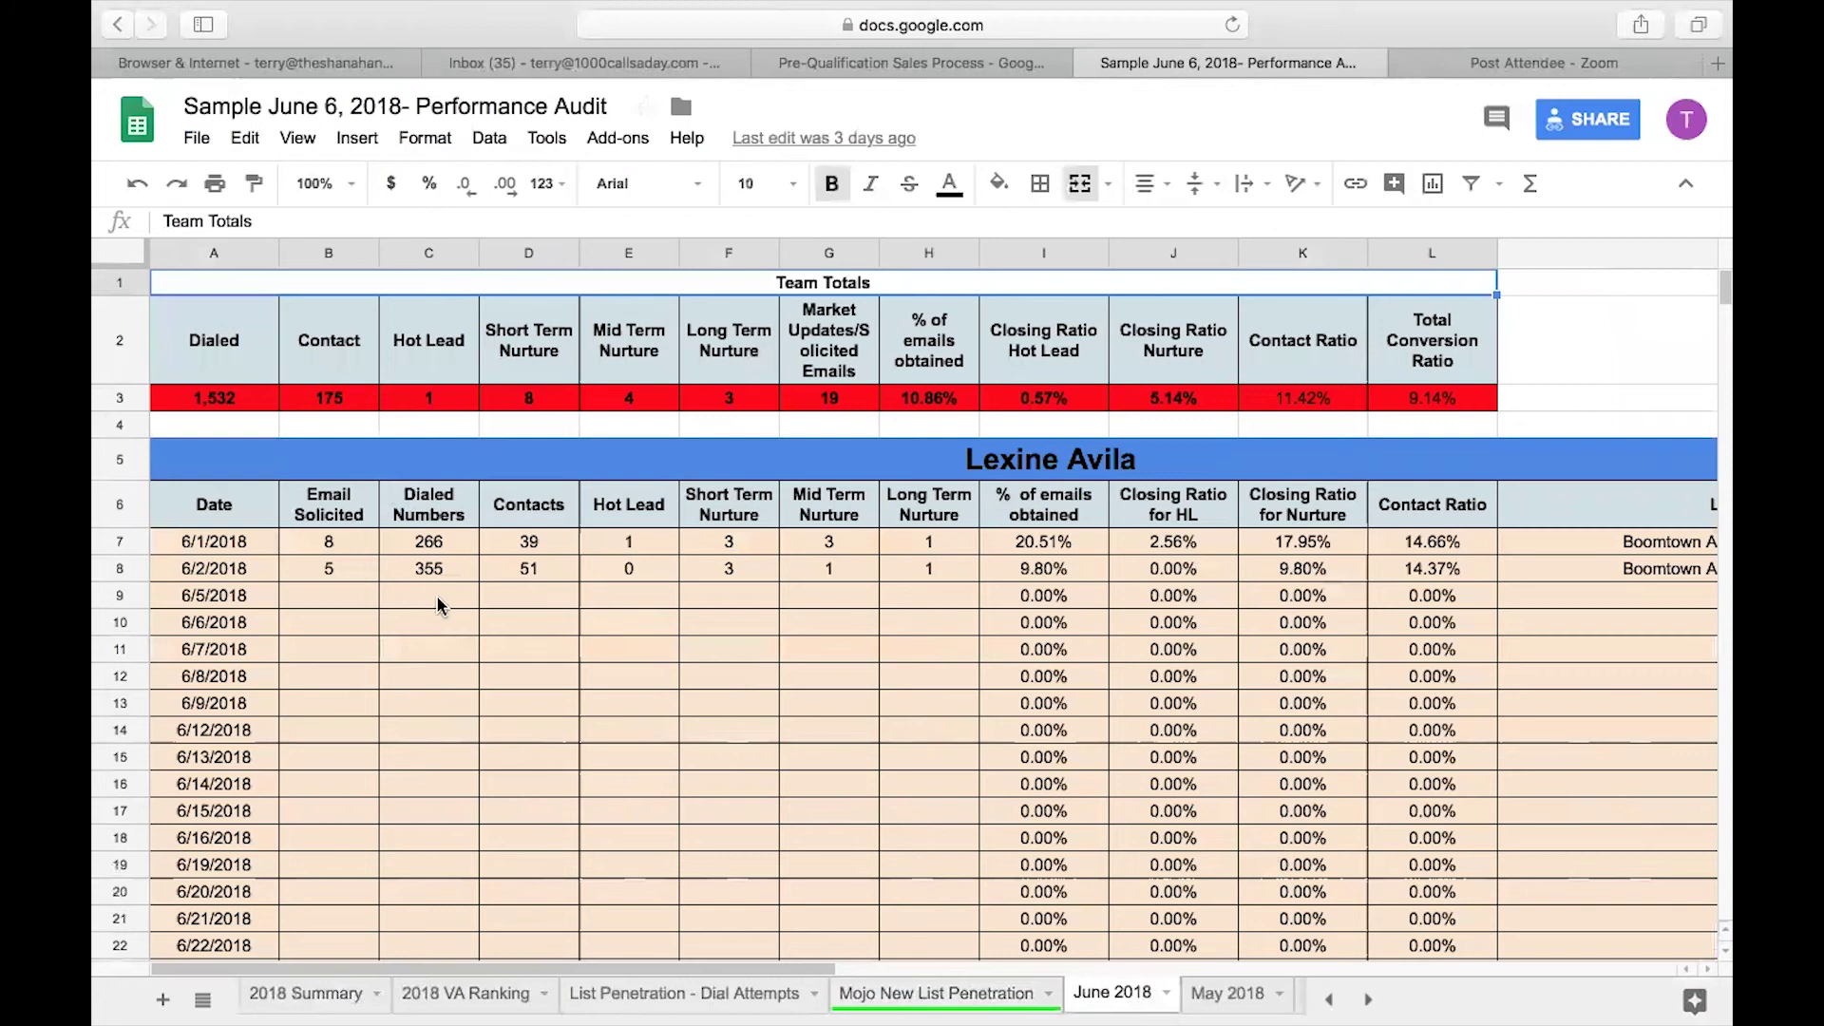
pyautogui.scroll(-2, 520, 597)
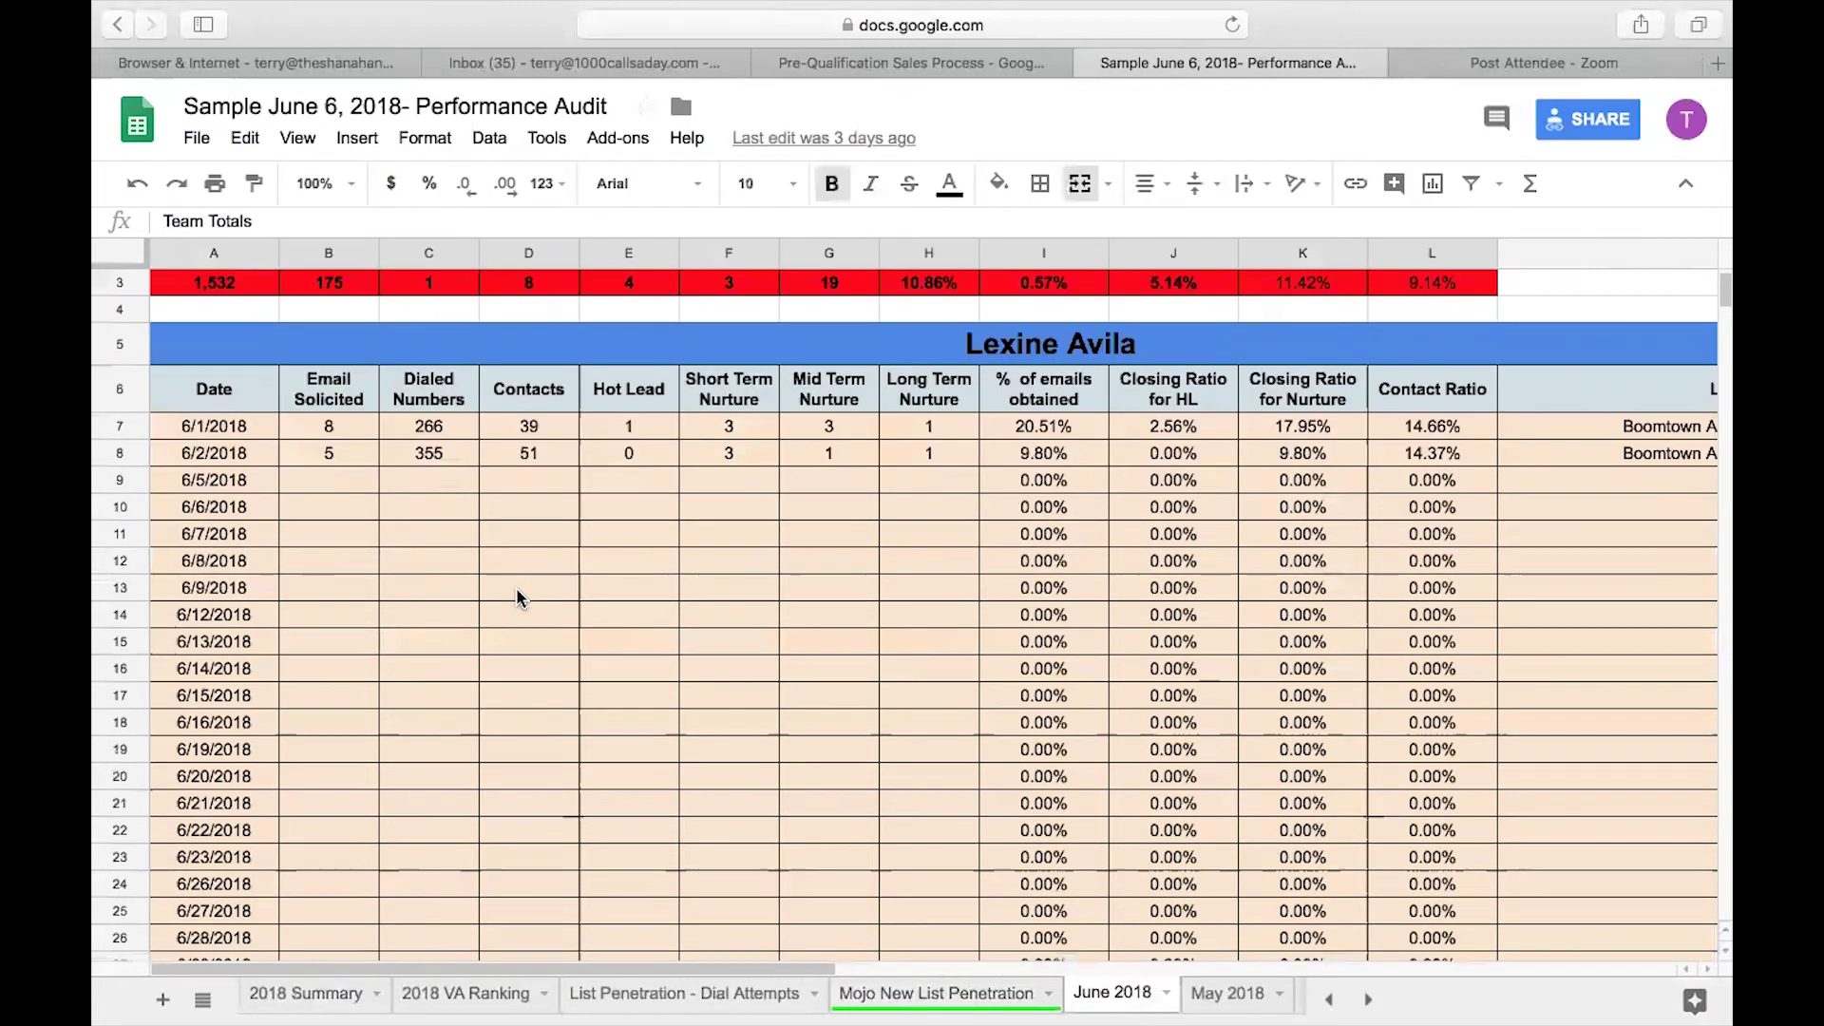